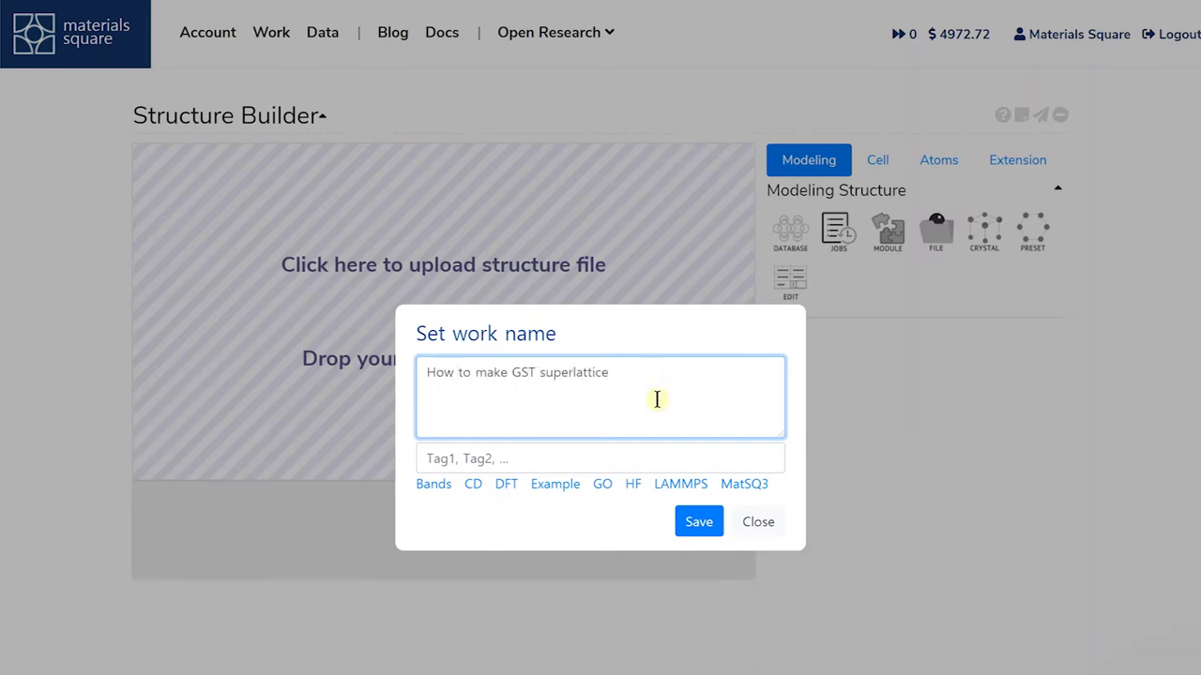
# - Name the work 'How to make GST superlattice' and load Sb2Te3 entry mp-1201 from the open database
pyautogui.click(698, 521)
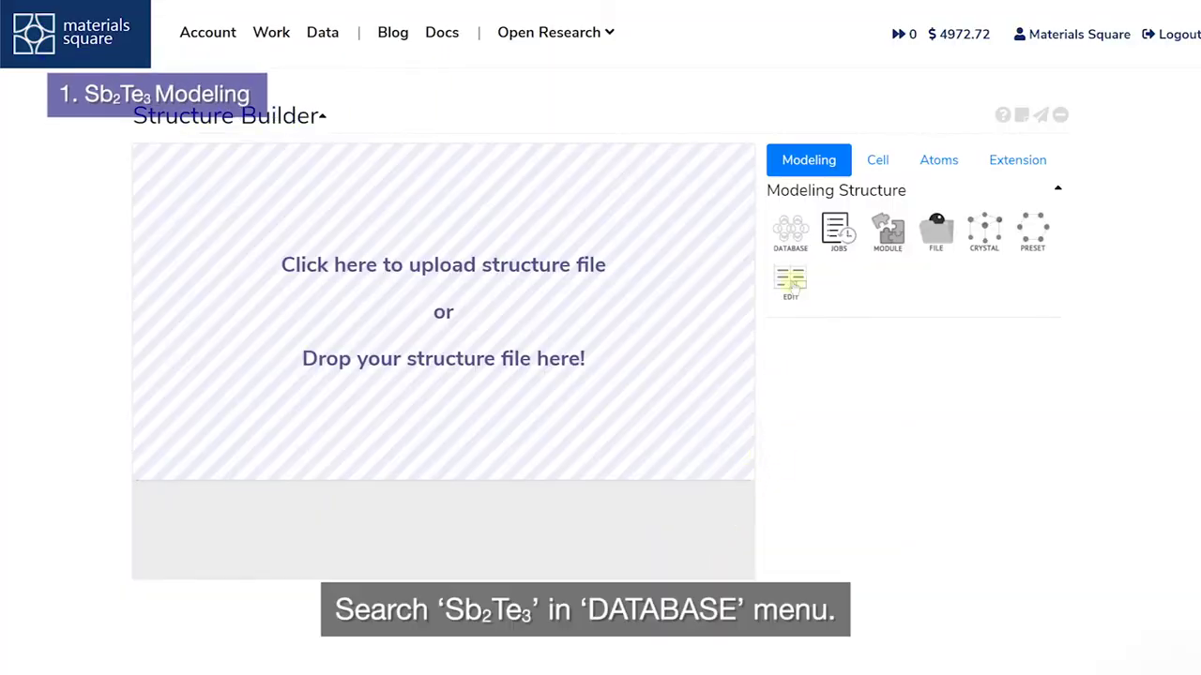
pyautogui.click(791, 232)
pyautogui.doubleClick(851, 361)
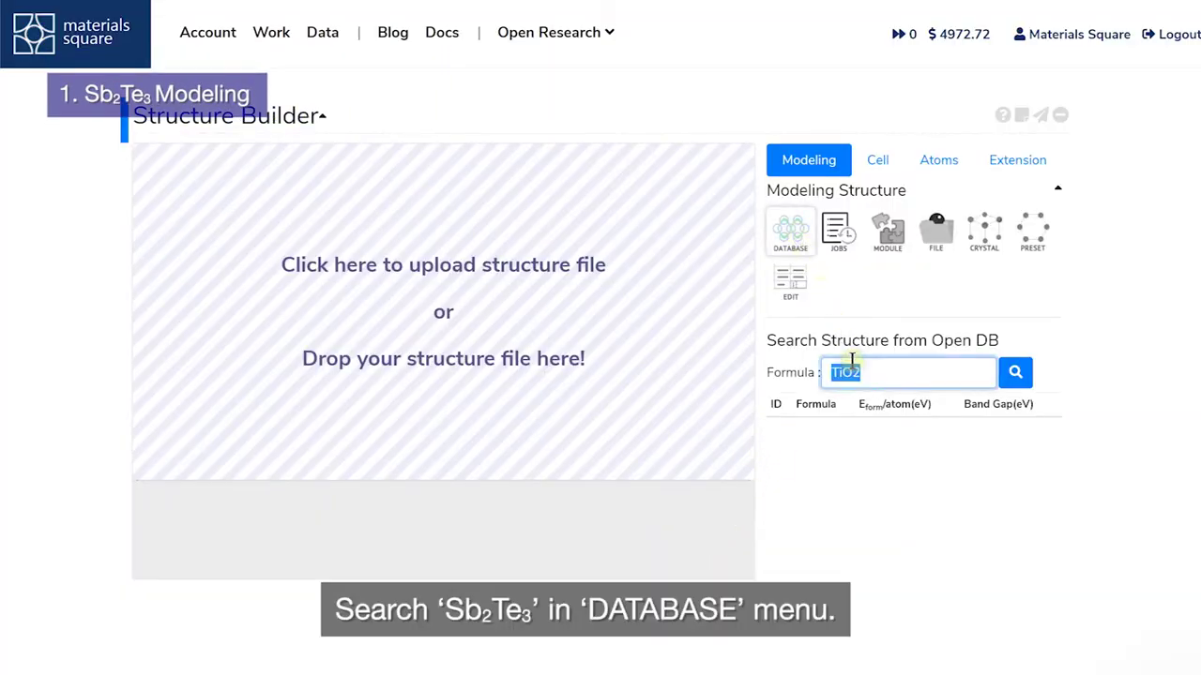
pyautogui.write('Sb2Te3')
pyautogui.click(1015, 374)
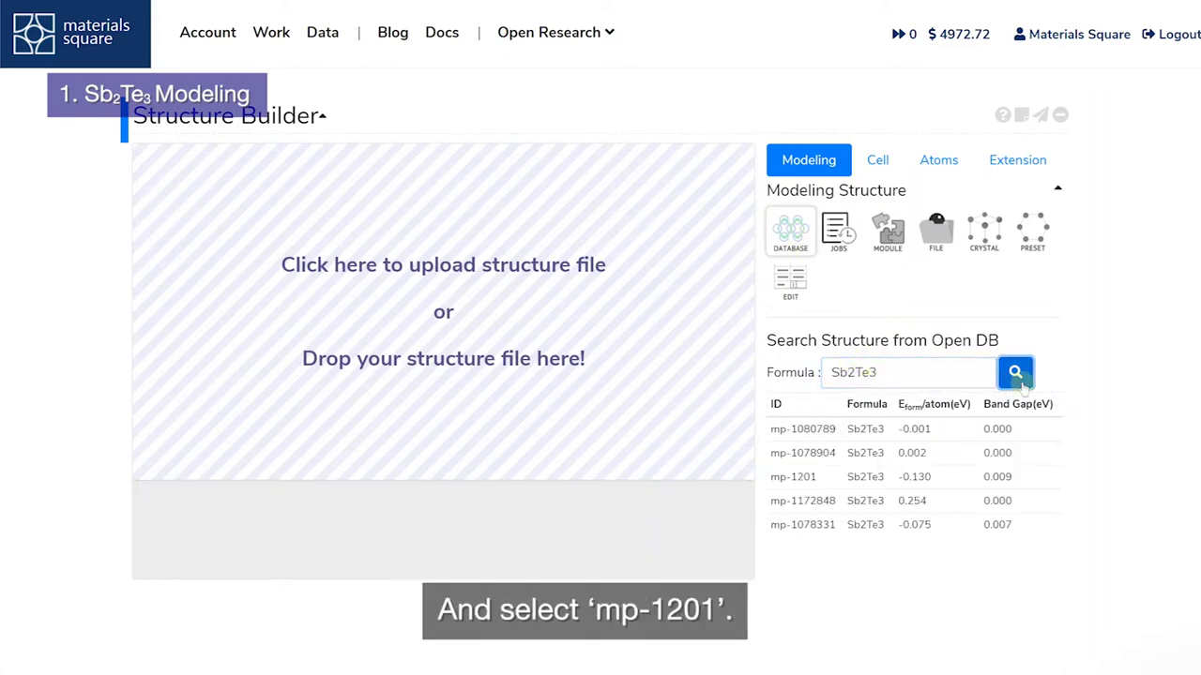
pyautogui.click(959, 479)
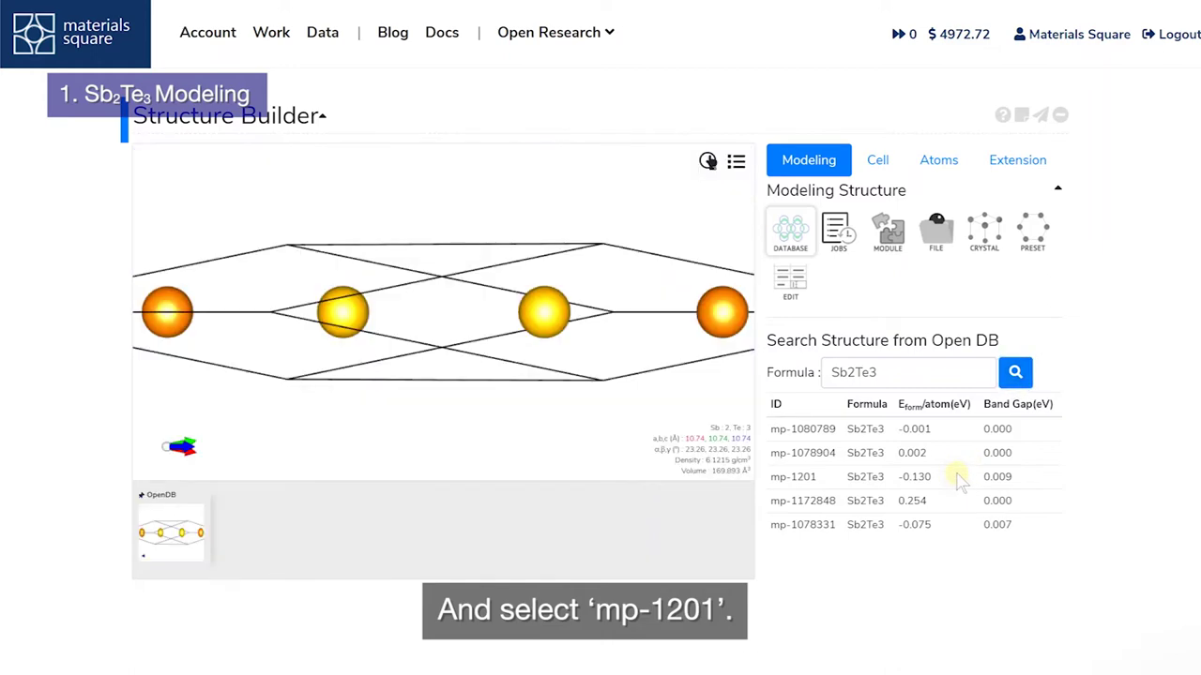
# - Convert the Sb2Te3 structure to its conventional cell (Sb 6, Te 9)
pyautogui.scroll(-3, 456, 329)
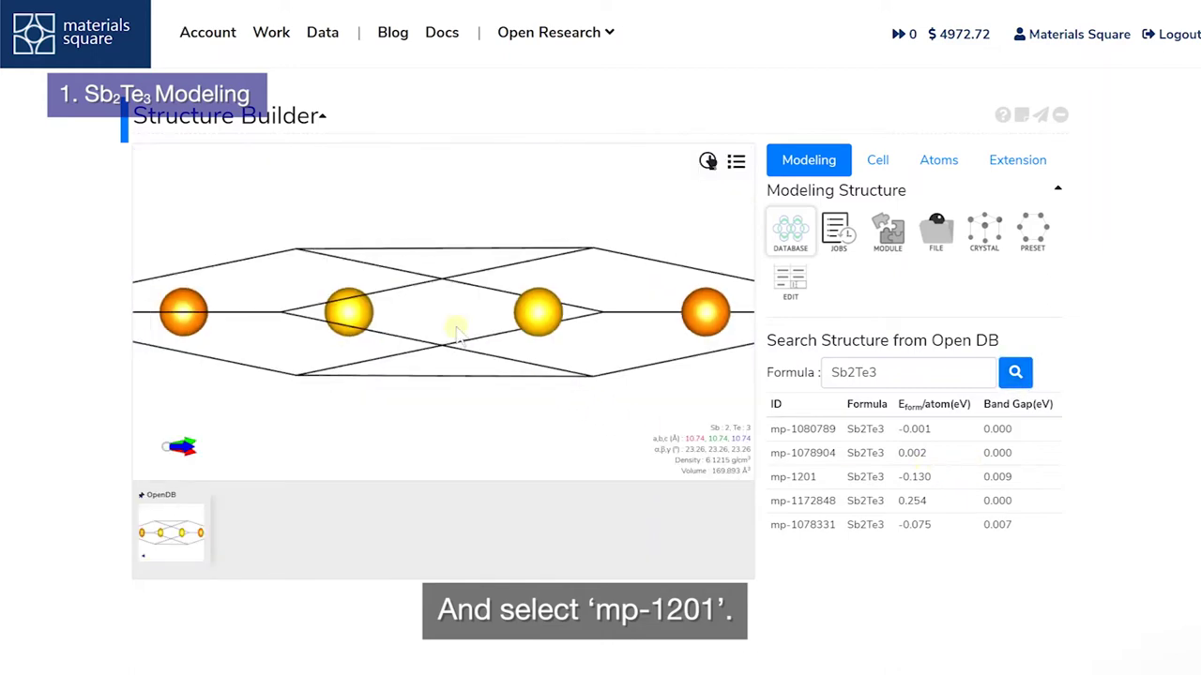
pyautogui.moveTo(593, 332); pyautogui.dragTo(441, 274)
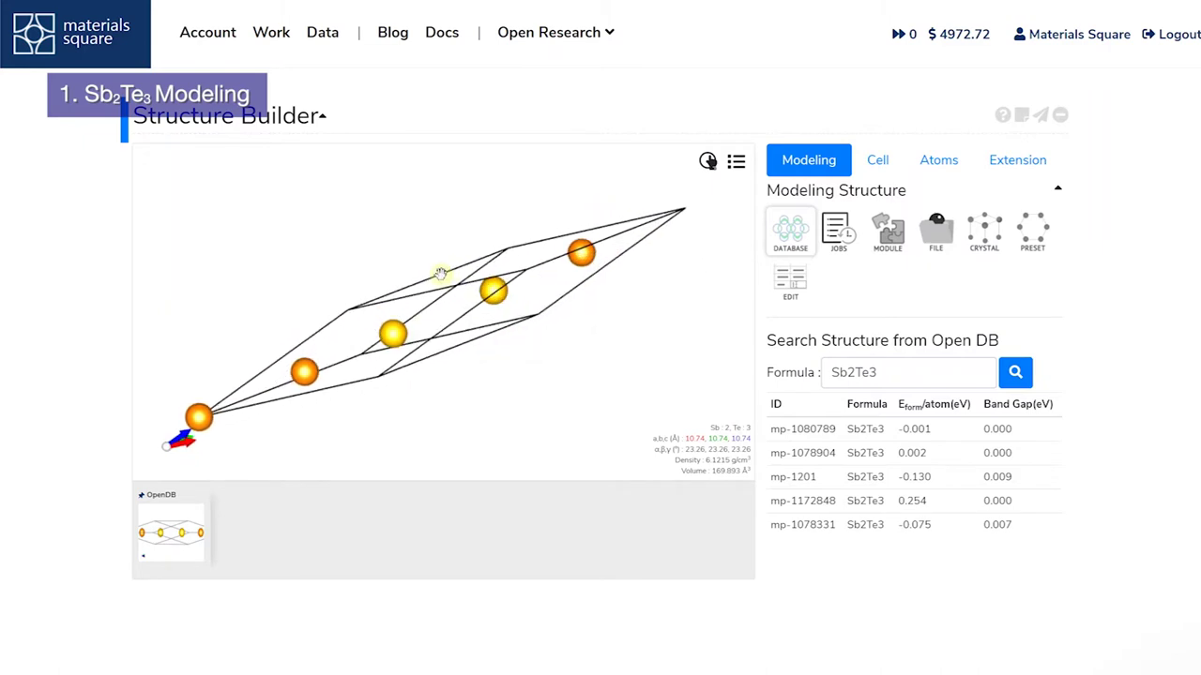
pyautogui.click(881, 164)
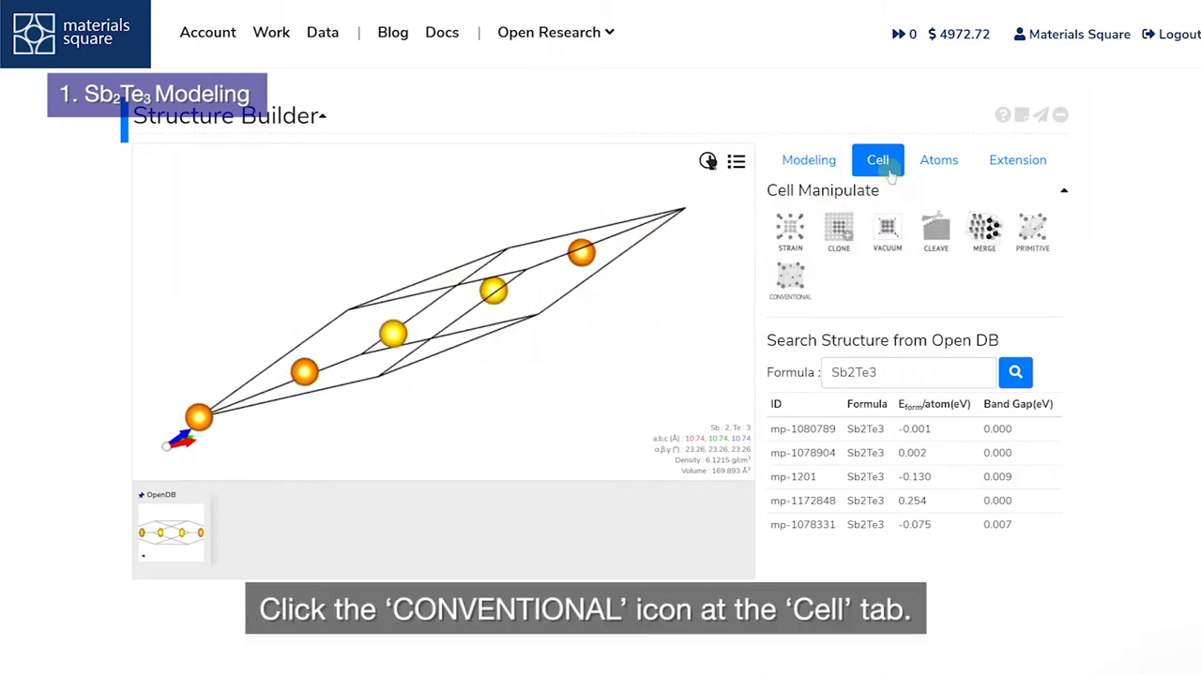
pyautogui.click(795, 289)
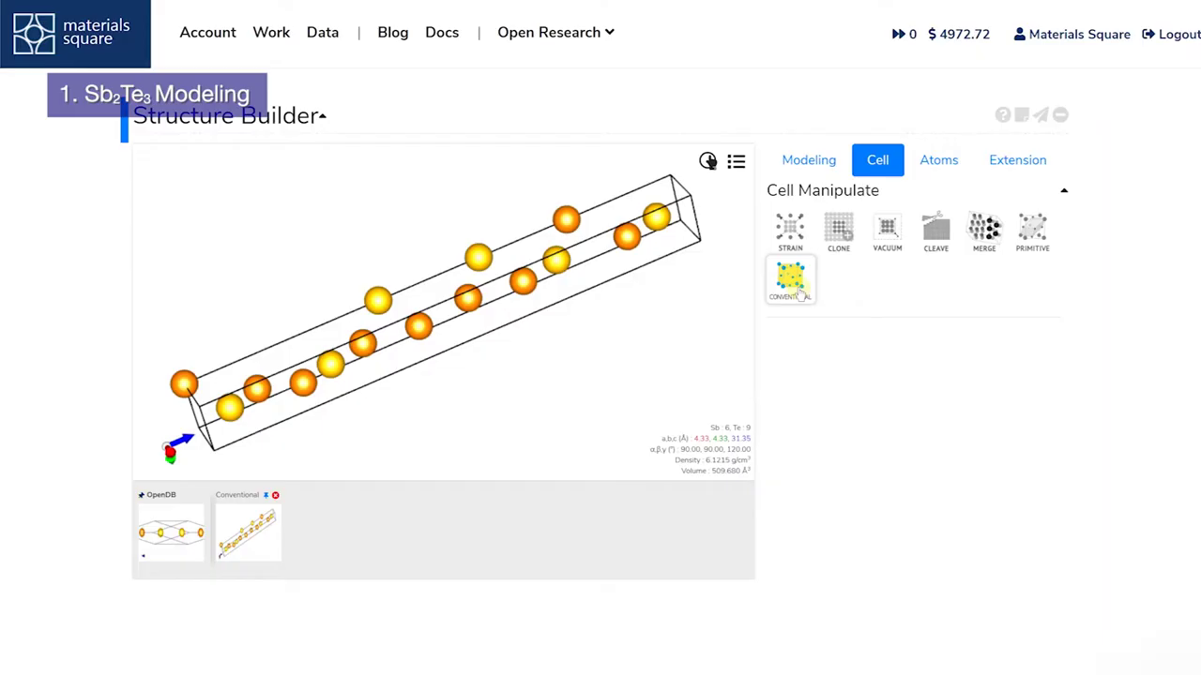
# - Download the conventional cell as Sb6Te9.cif and drag the file back into the viewer
pyautogui.moveTo(474, 394); pyautogui.dragTo(487, 249)
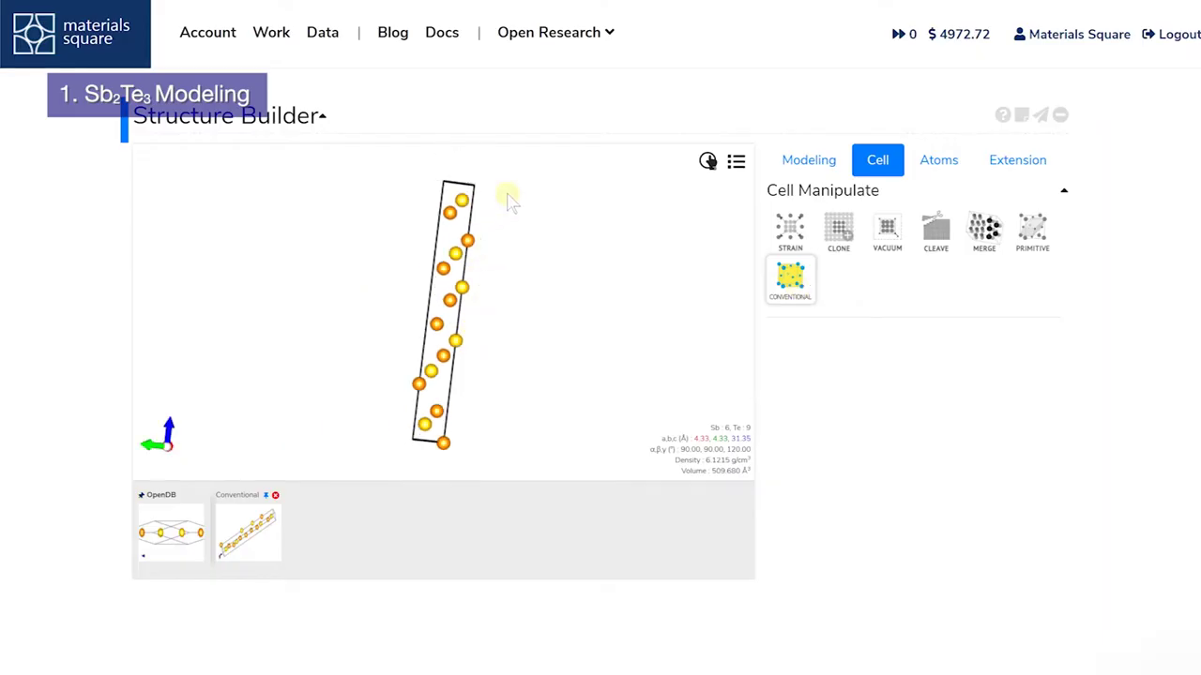
pyautogui.rightClick(548, 271)
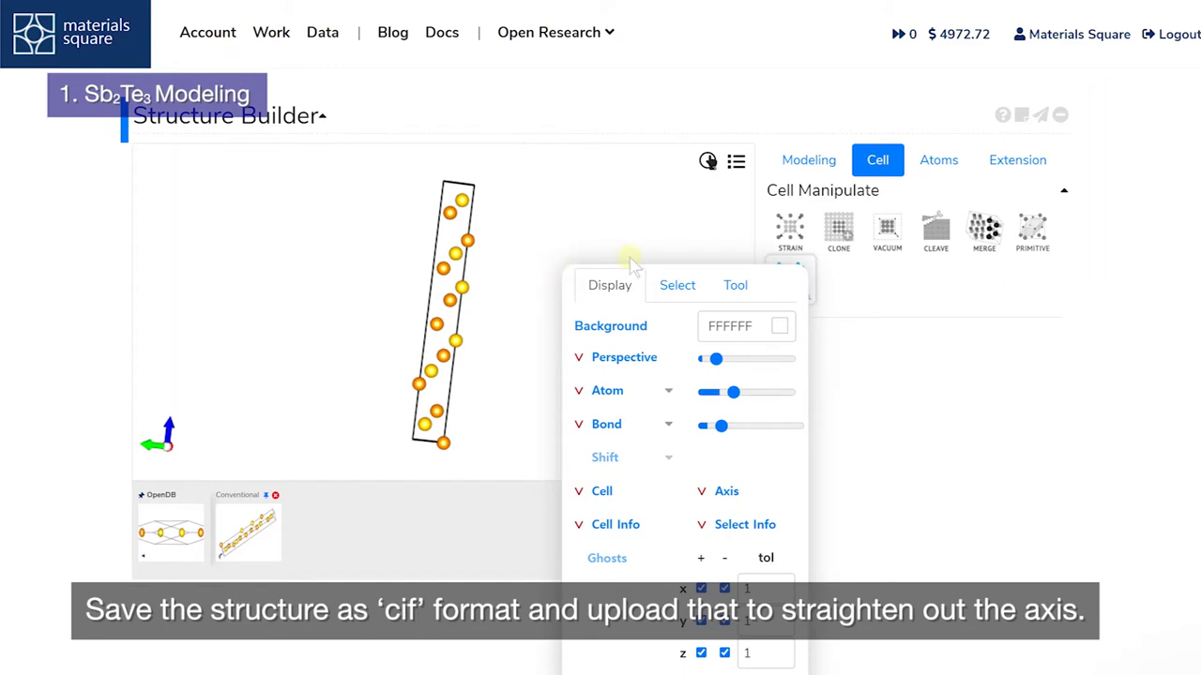
pyautogui.click(722, 291)
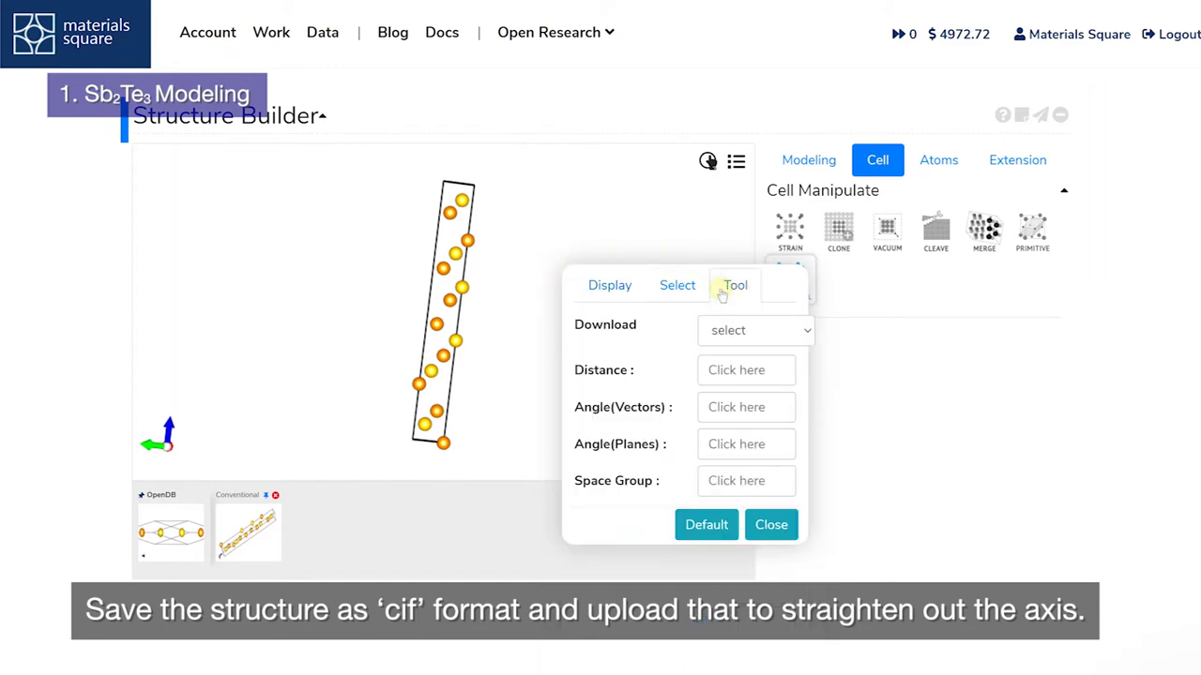
pyautogui.click(769, 332)
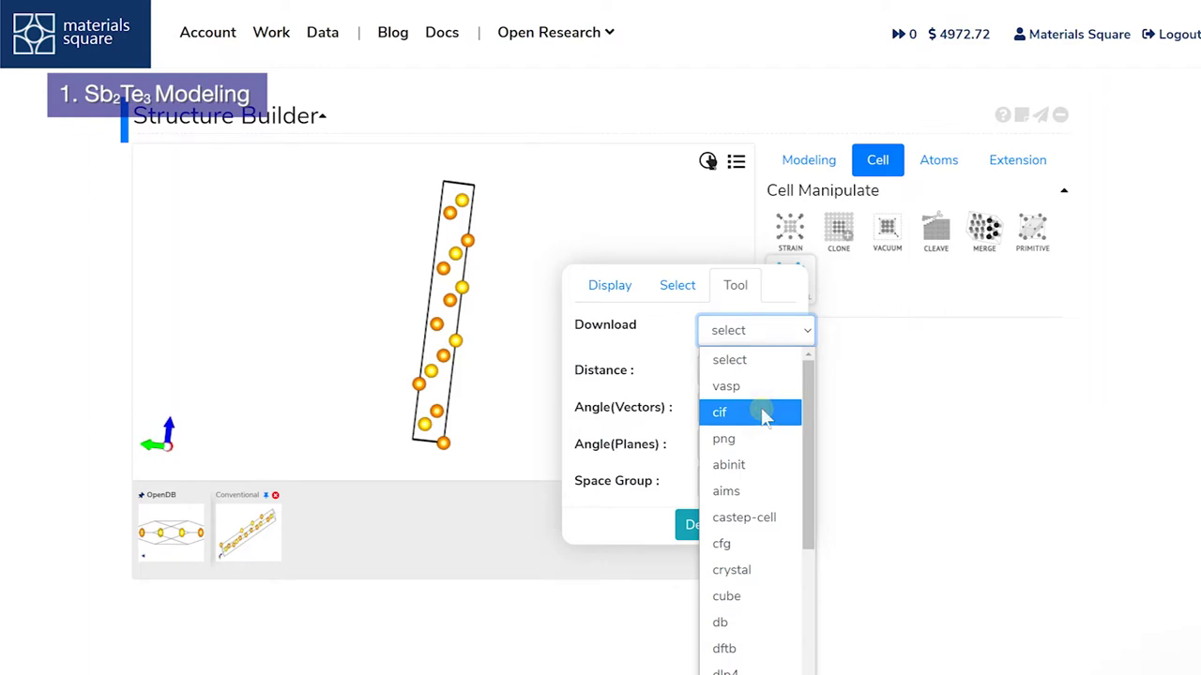
pyautogui.click(761, 414)
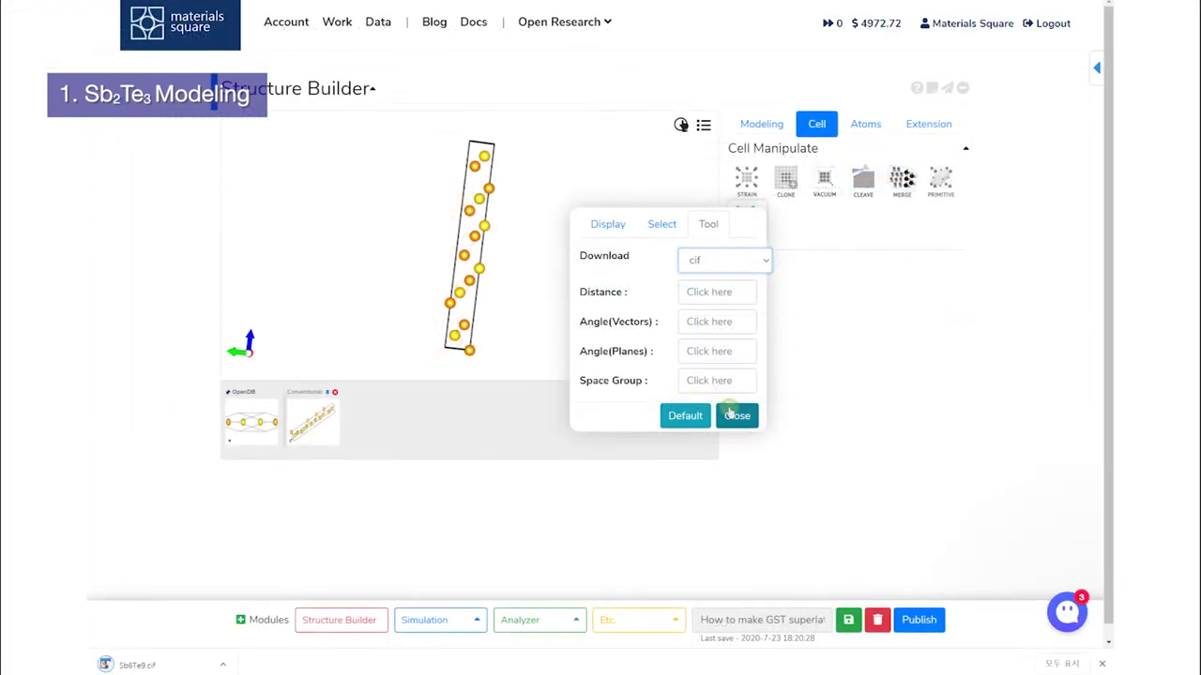
pyautogui.click(731, 415)
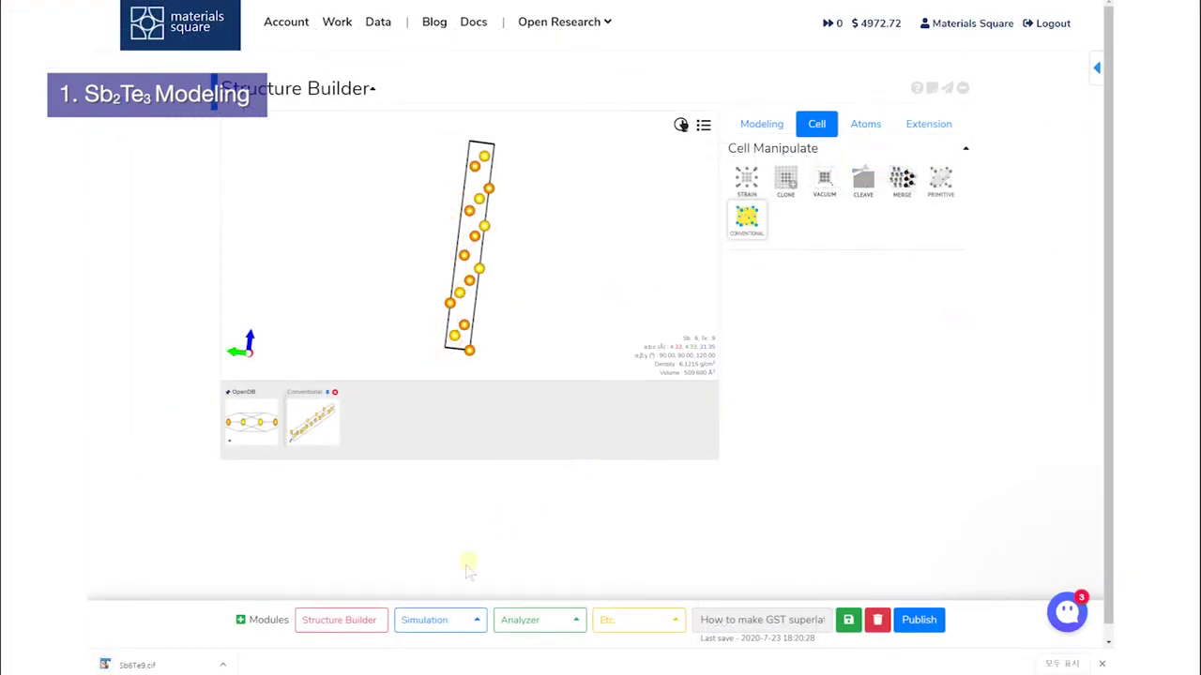
pyautogui.moveTo(186, 662); pyautogui.dragTo(523, 297)
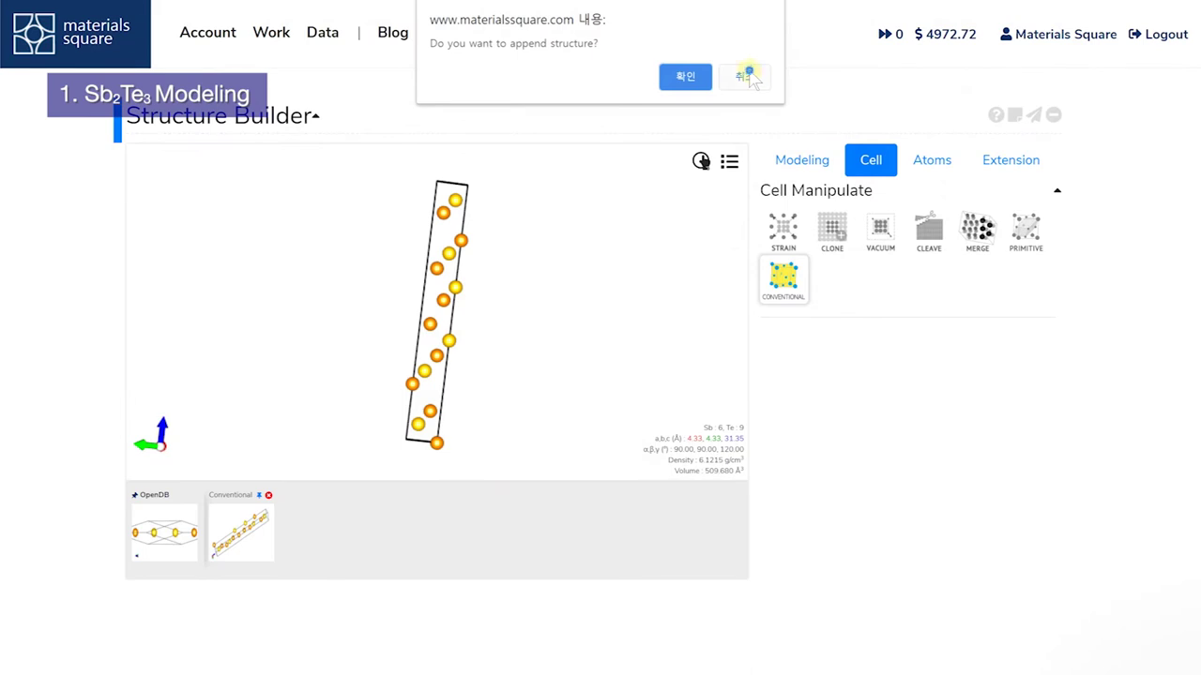
# - Load Sb6Te9.cif as its own structure instead of appending, and enable rectangular union atom selection
pyautogui.click(744, 76)
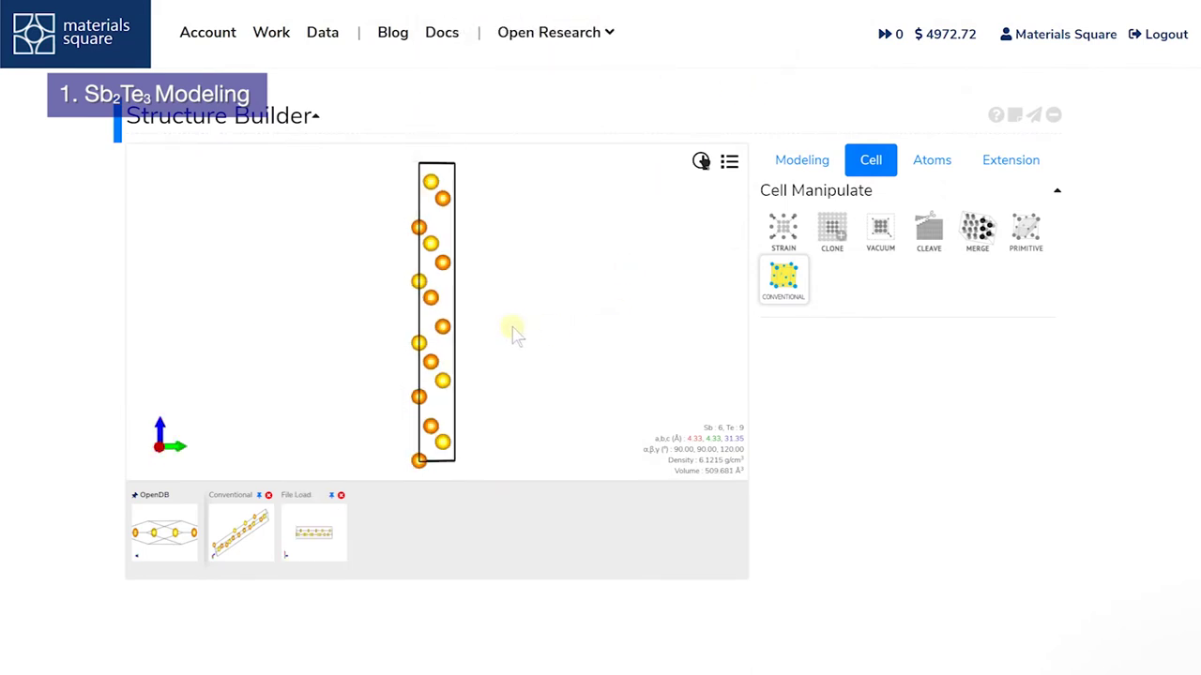
pyautogui.click(701, 162)
pyautogui.click(920, 298)
pyautogui.click(873, 479)
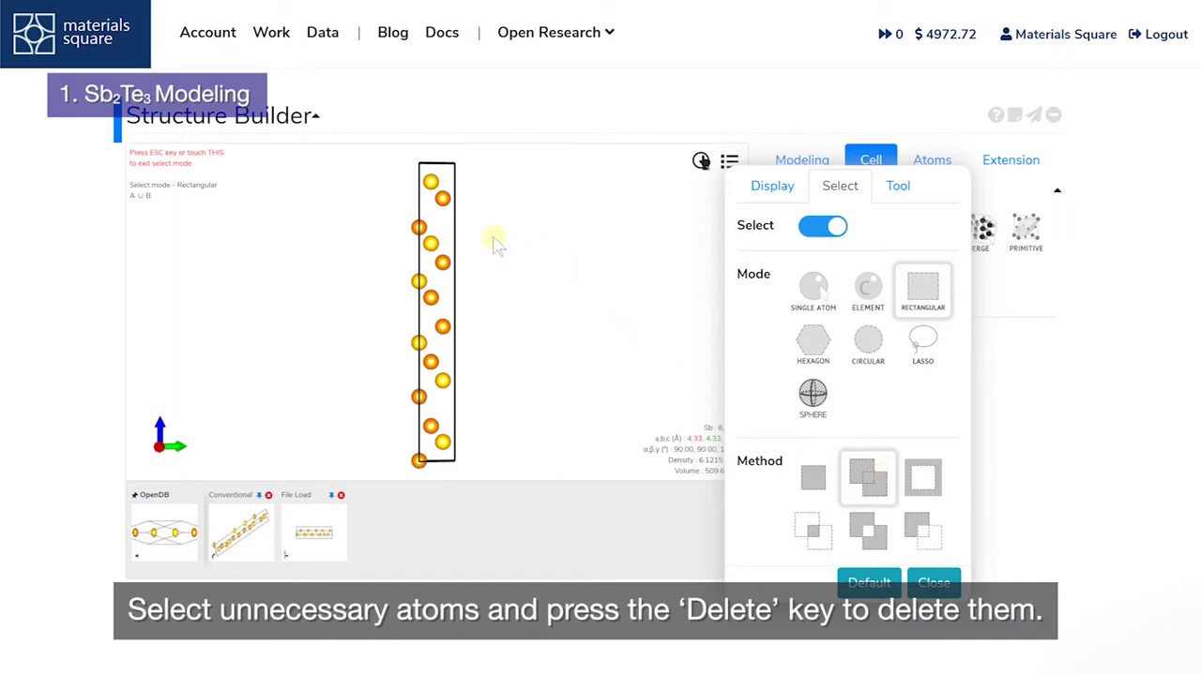
# - Box-select the extra top and bottom atoms and delete them, leaving Sb 2 and Te 3
pyautogui.moveTo(474, 215); pyautogui.dragTo(413, 162)
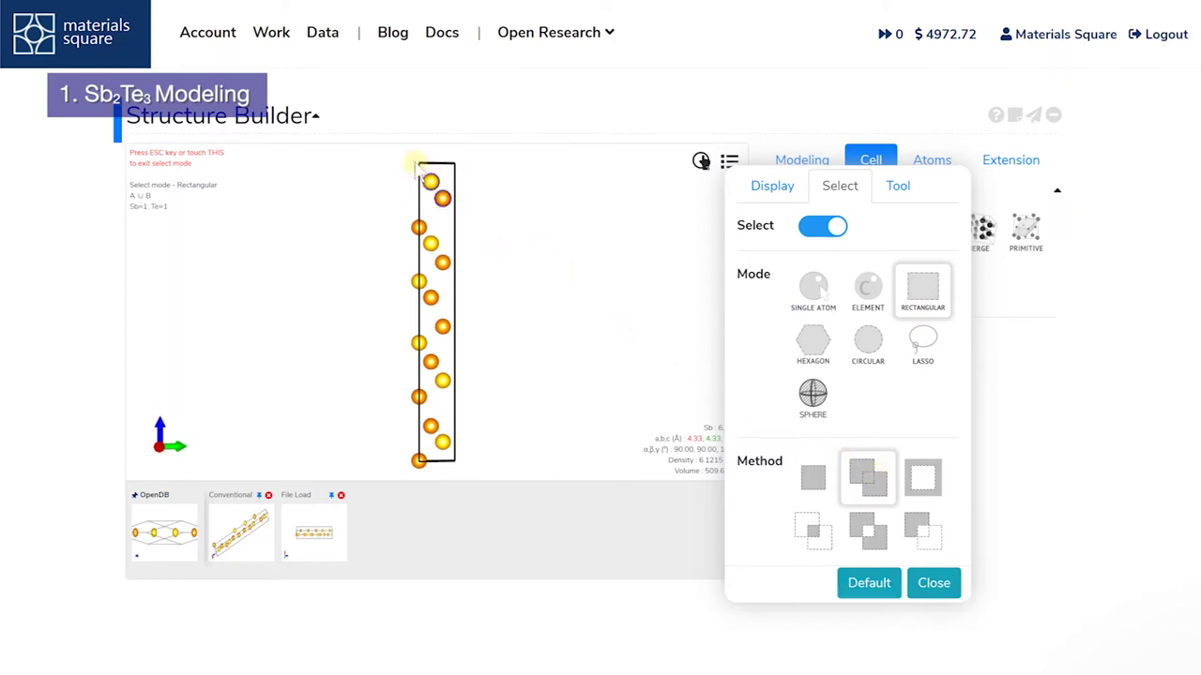
pyautogui.moveTo(369, 310); pyautogui.dragTo(486, 482)
pyautogui.press('Delete')
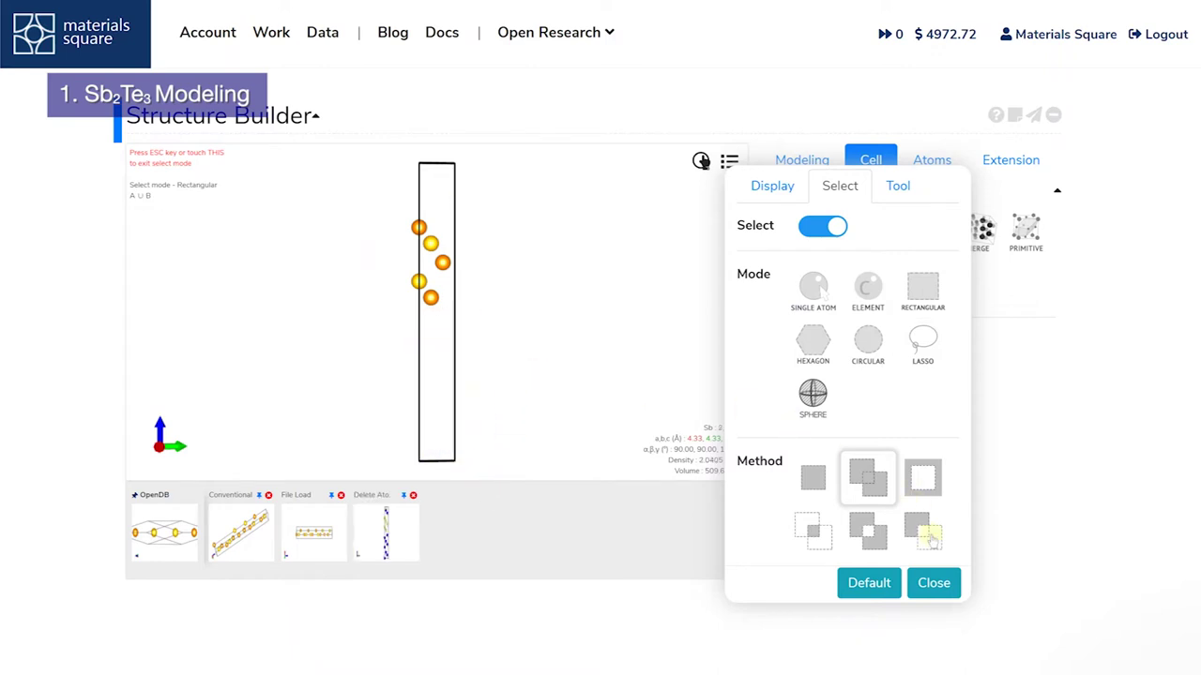
pyautogui.click(933, 582)
pyautogui.moveTo(475, 292); pyautogui.dragTo(407, 324)
pyautogui.click(799, 165)
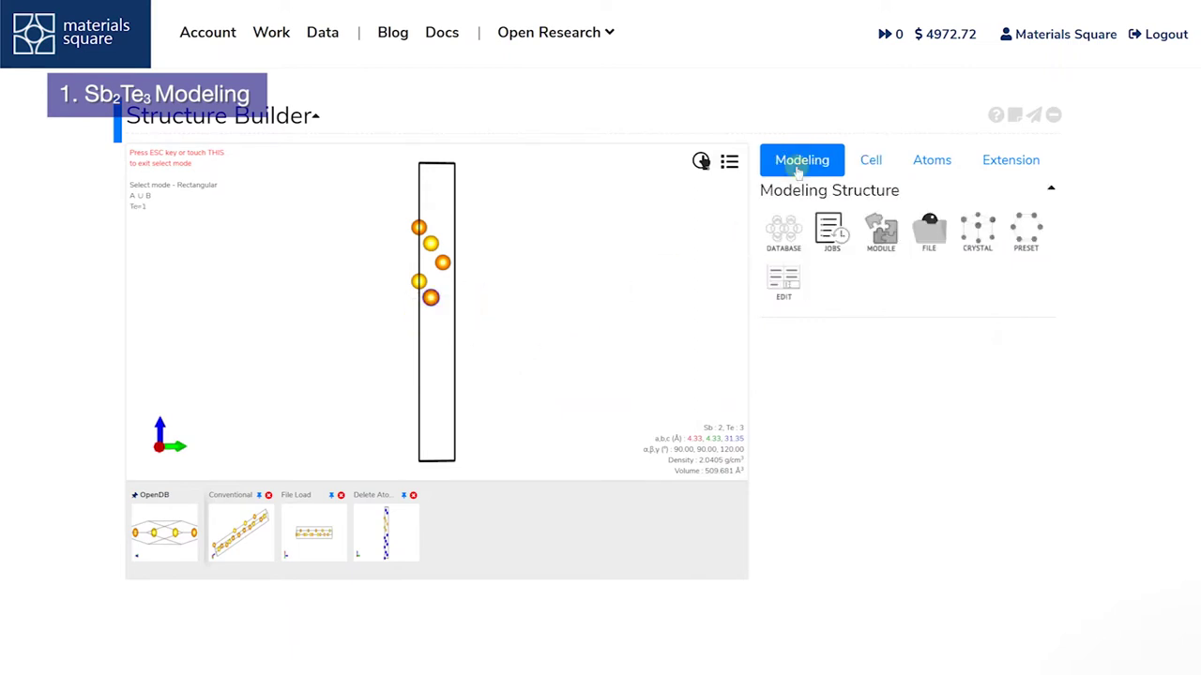
# - Check atom 3's z coordinate, then move all five atoms by z = -17.20 to the cell bottom
pyautogui.click(791, 285)
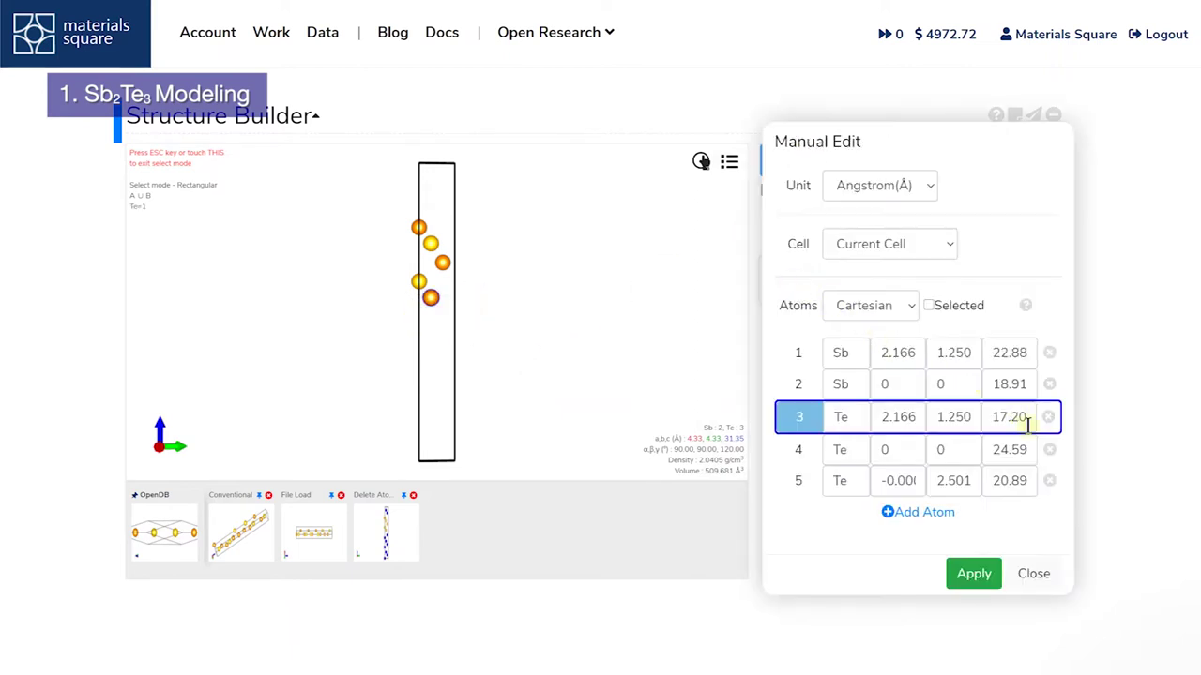
pyautogui.doubleClick(1000, 417)
pyautogui.click(1032, 573)
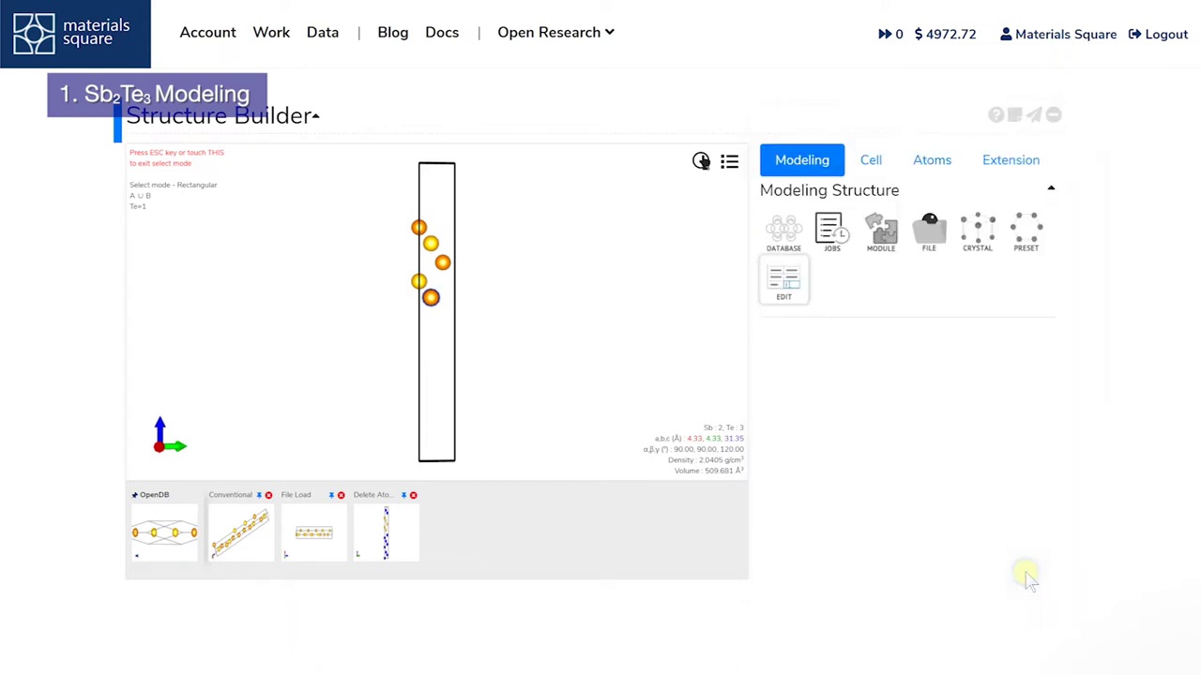
pyautogui.moveTo(574, 364); pyautogui.dragTo(335, 211)
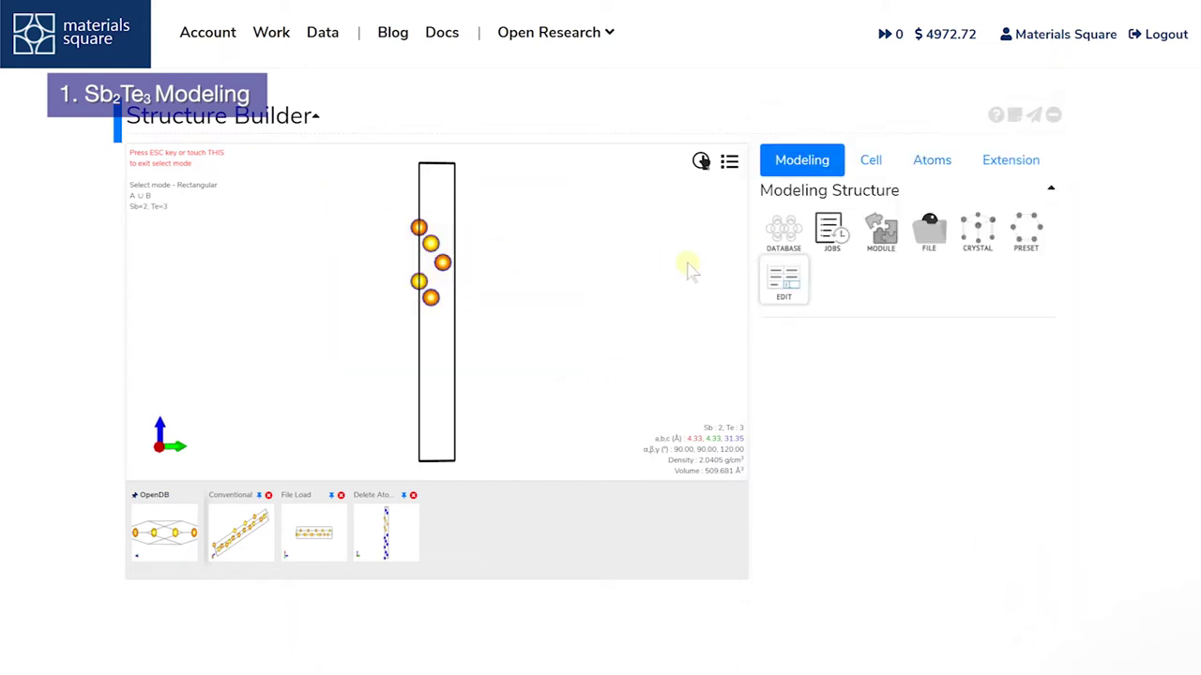
pyautogui.click(927, 167)
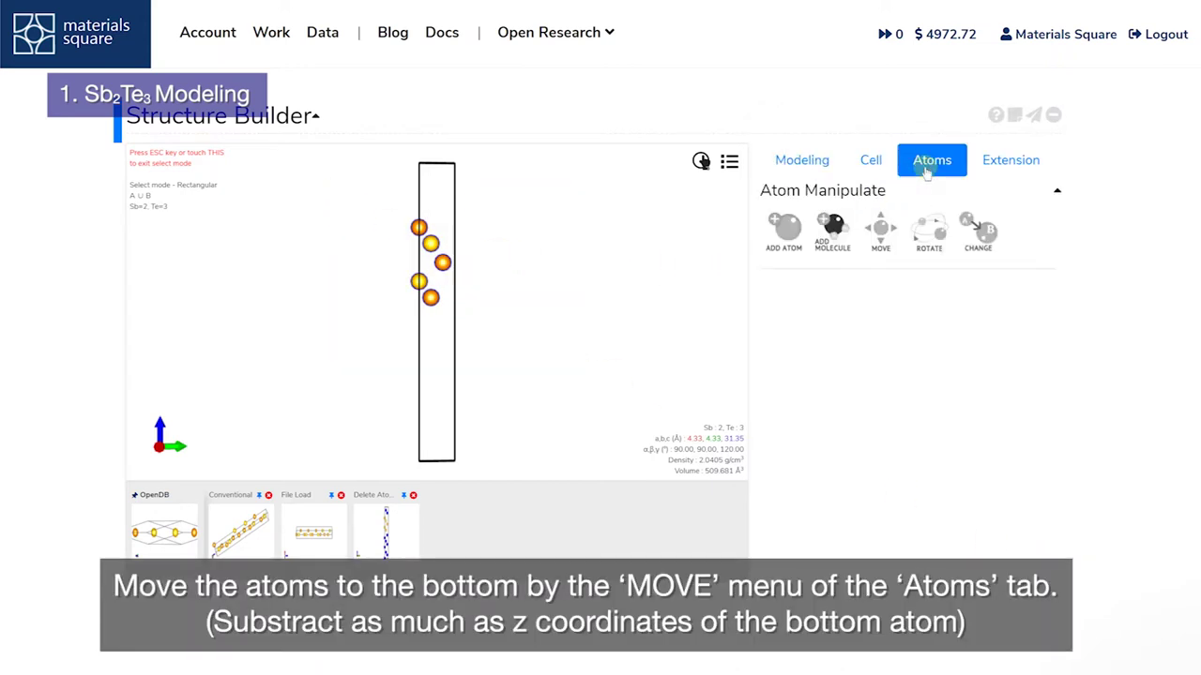
pyautogui.click(886, 234)
pyautogui.doubleClick(849, 347)
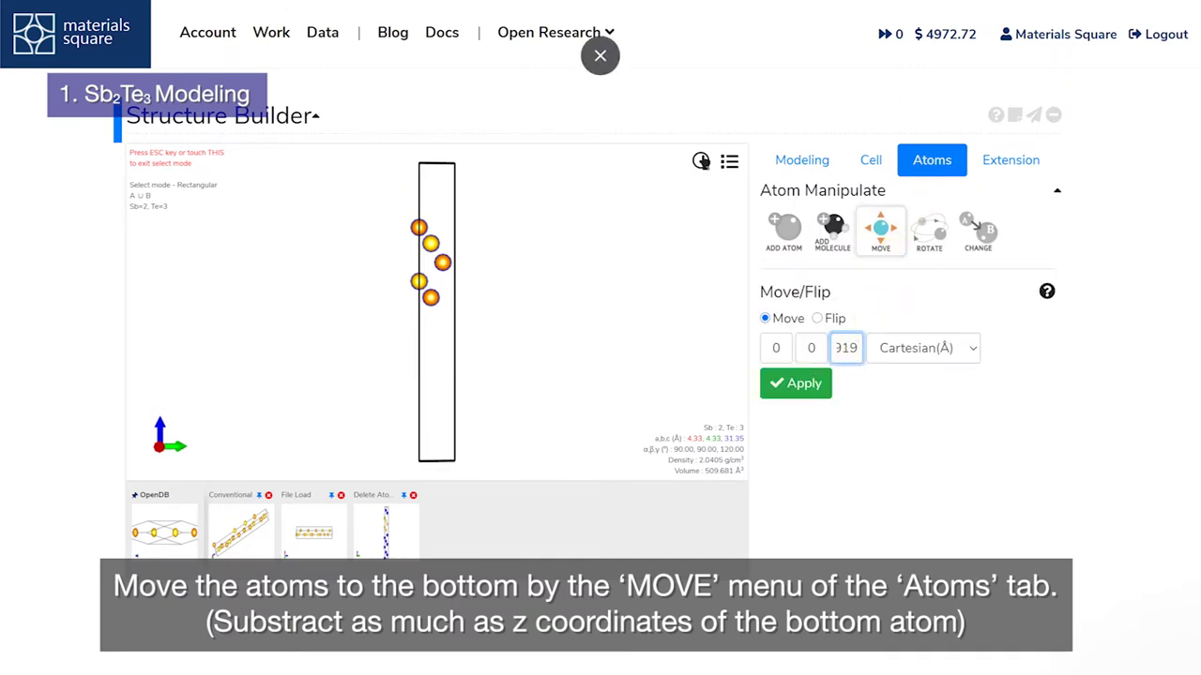
pyautogui.click(804, 398)
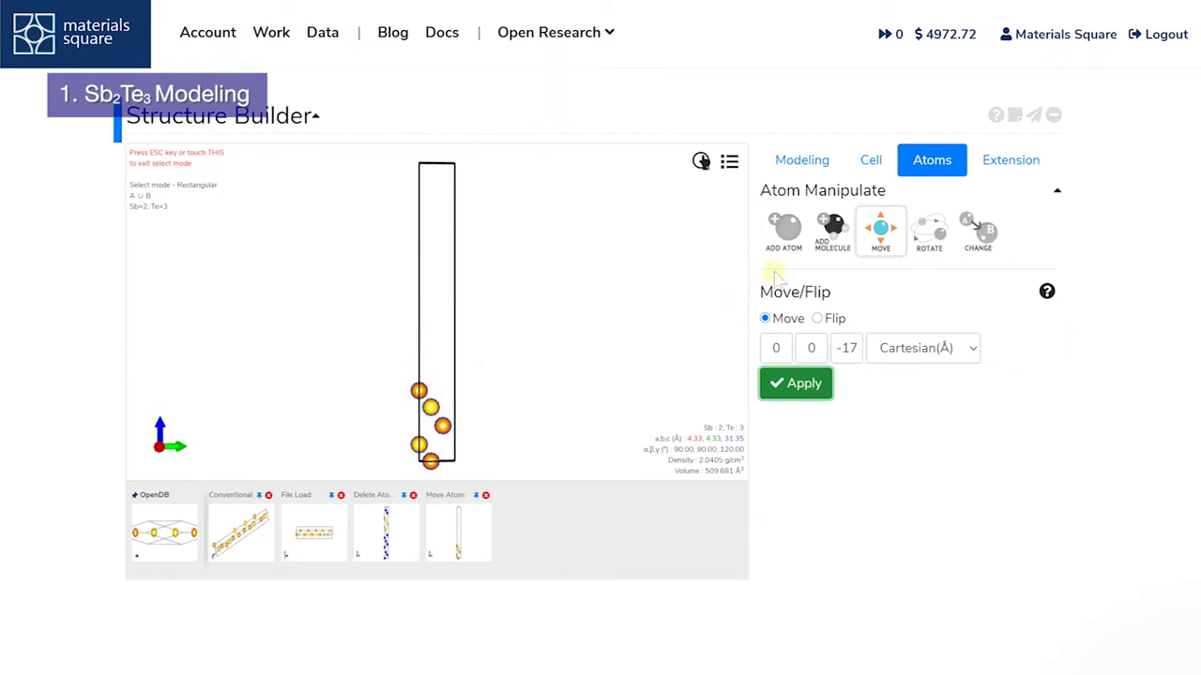
pyautogui.click(804, 162)
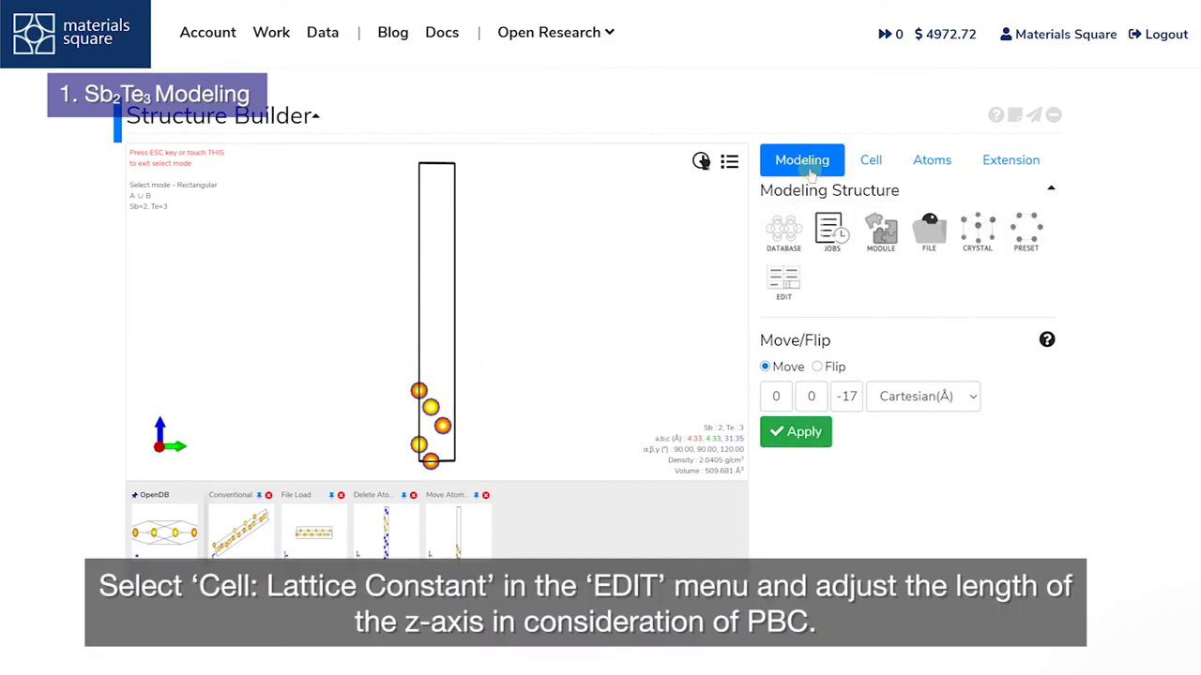
# - Set lattice constant c from 31.35 to 9.38 Å in Manual Edit, keeping the cell size
pyautogui.click(786, 284)
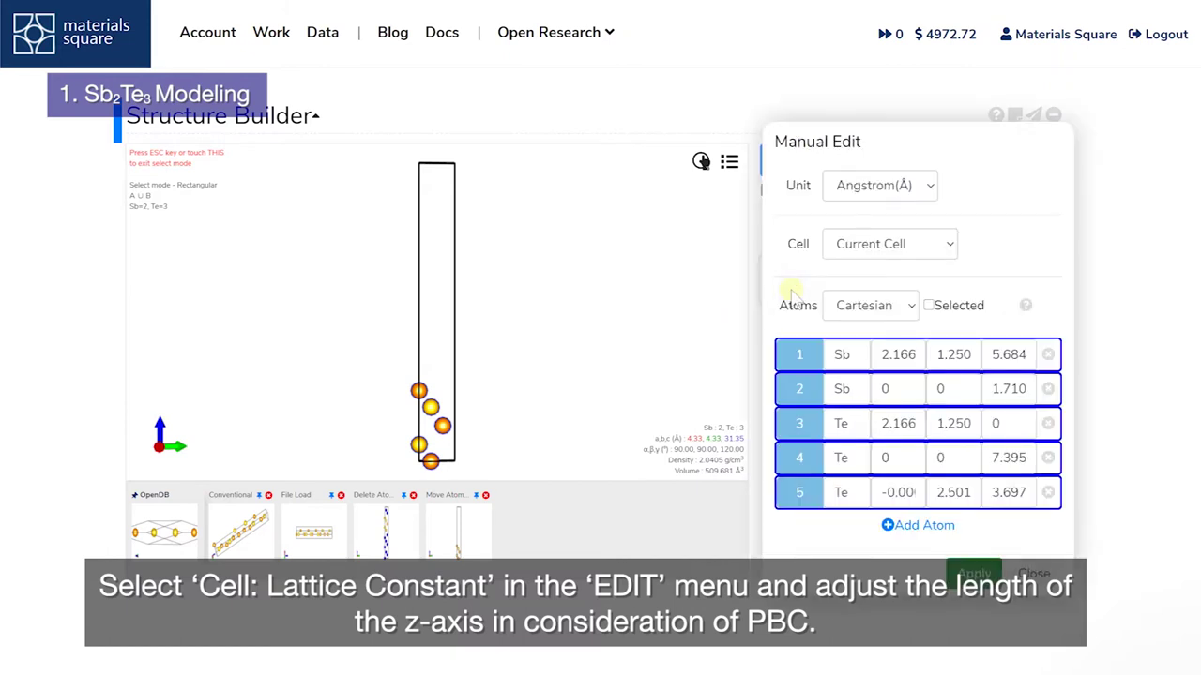
pyautogui.click(838, 252)
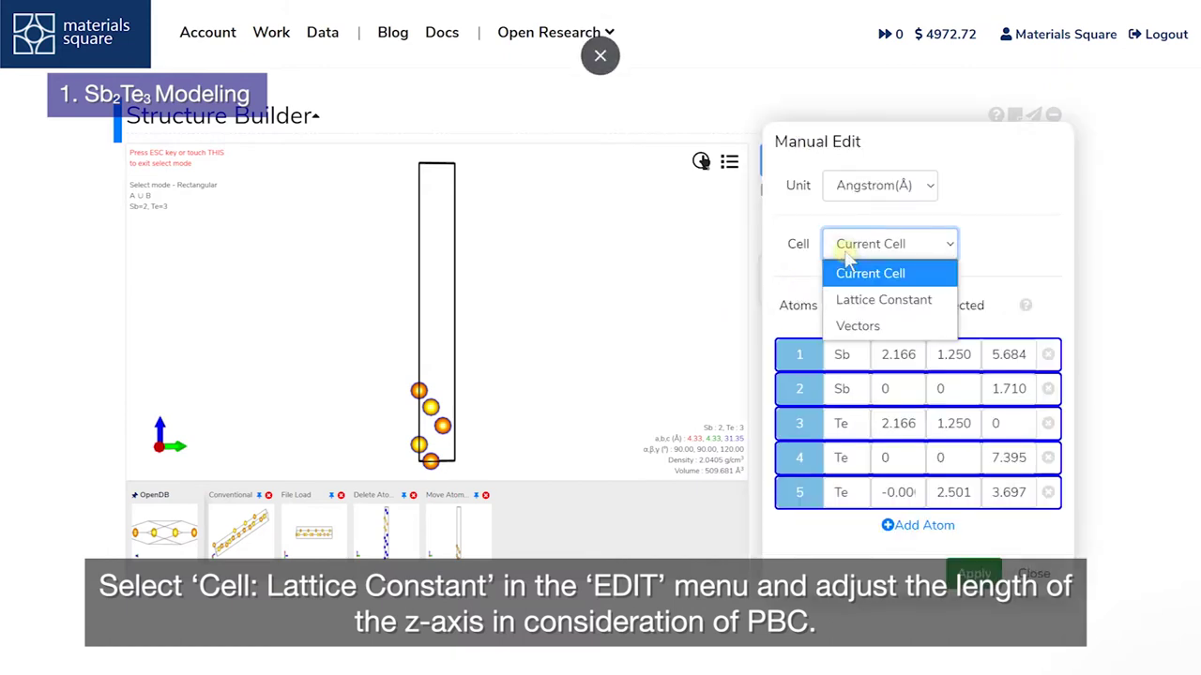
pyautogui.click(891, 300)
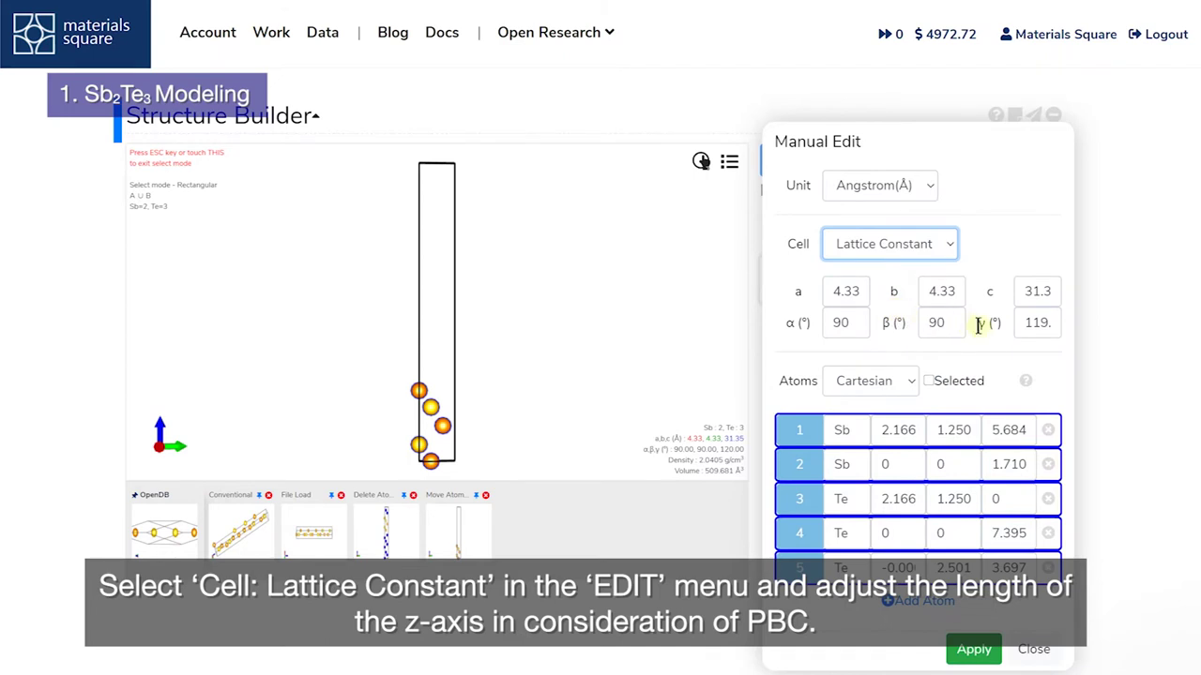
pyautogui.click(1037, 291)
pyautogui.hotkey('ctrl', 'a')
pyautogui.press('End')
pyautogui.write('9.38')
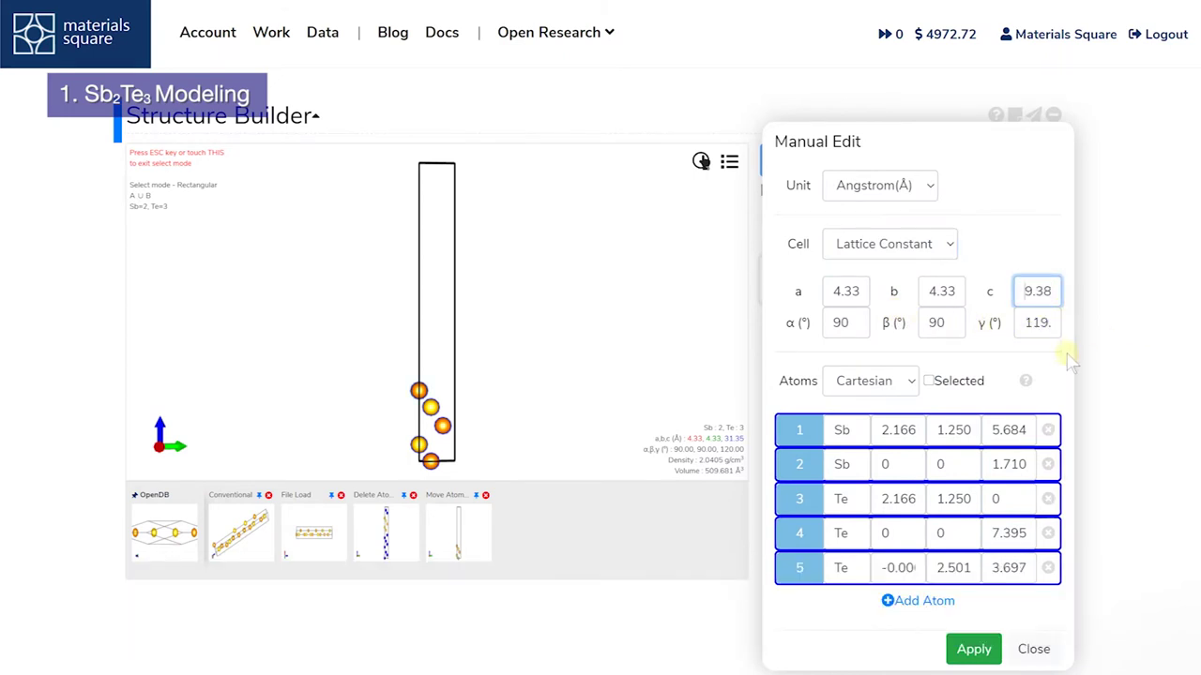
pyautogui.click(973, 649)
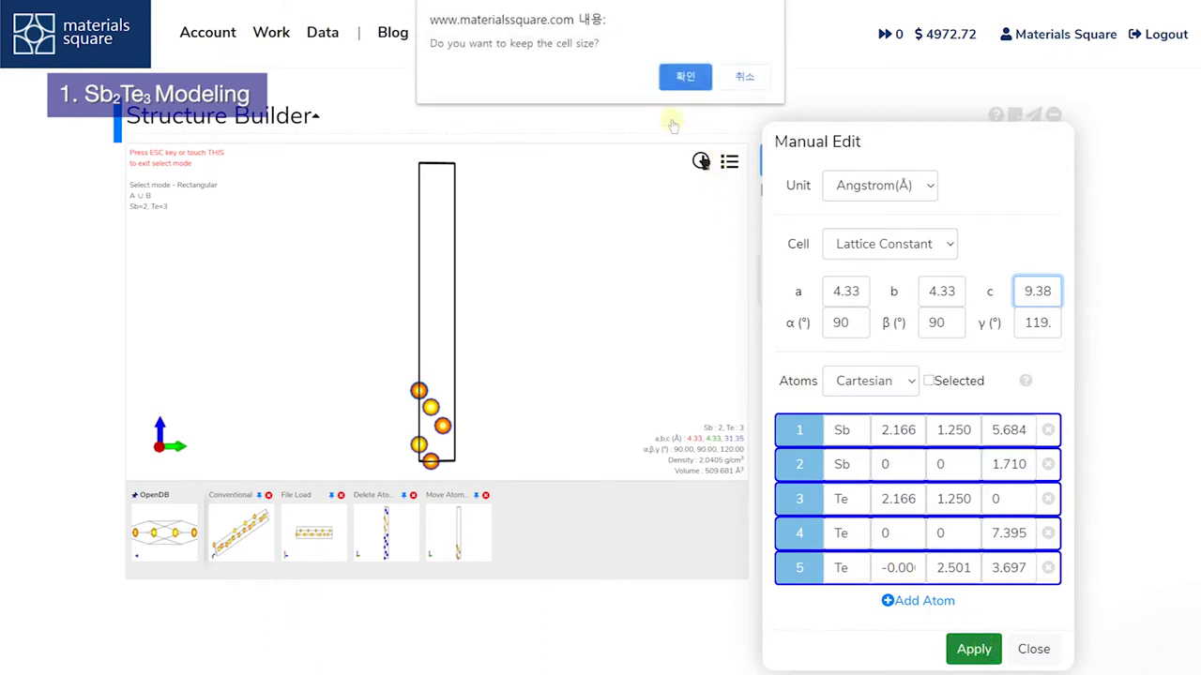
pyautogui.click(684, 79)
pyautogui.scroll(5, 398, 347)
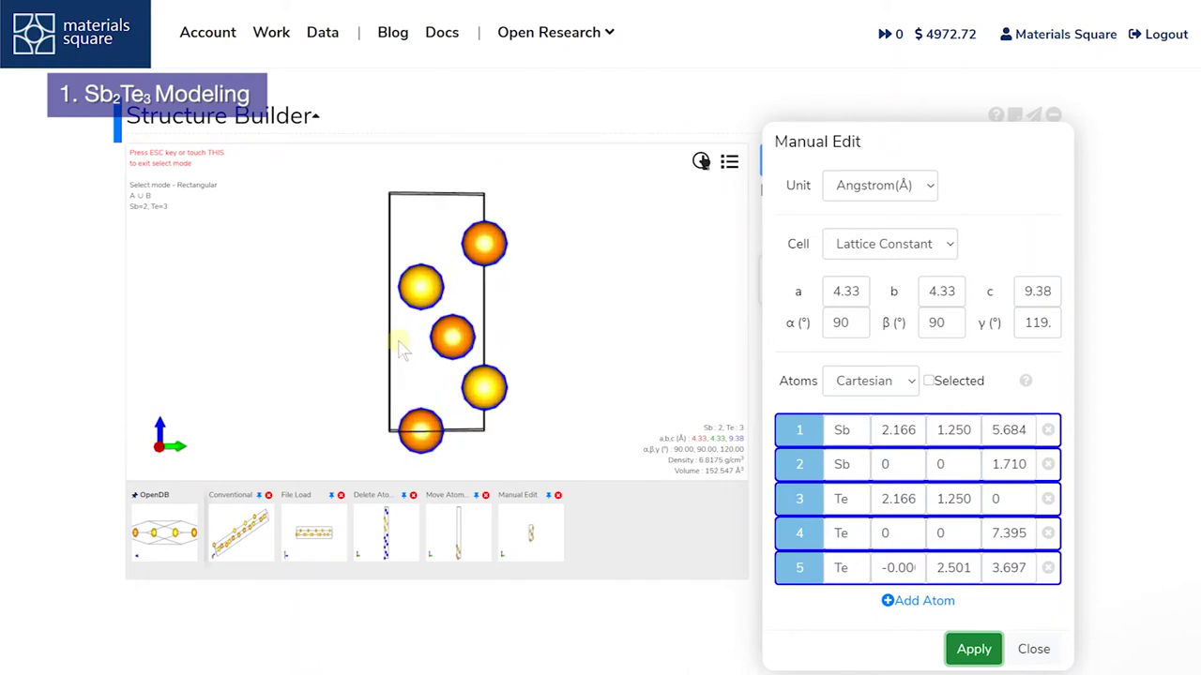
pyautogui.click(1026, 647)
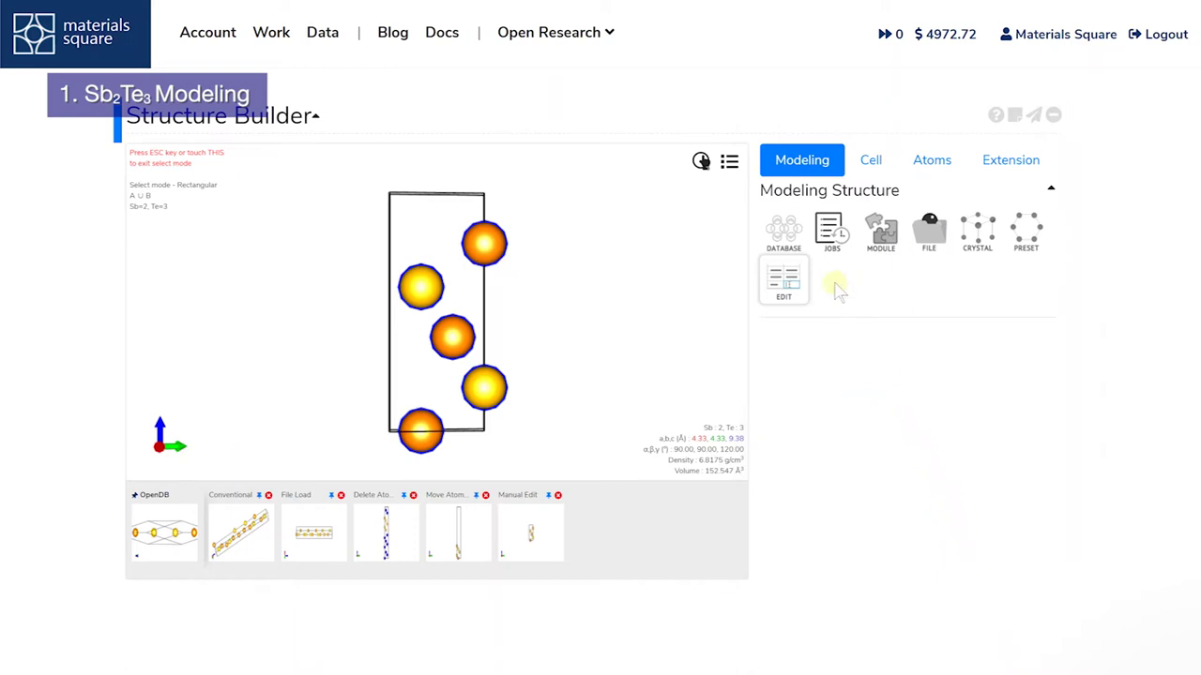
# - Rename Structure-0 to Sb2Te3 in the Structure List
pyautogui.click(731, 164)
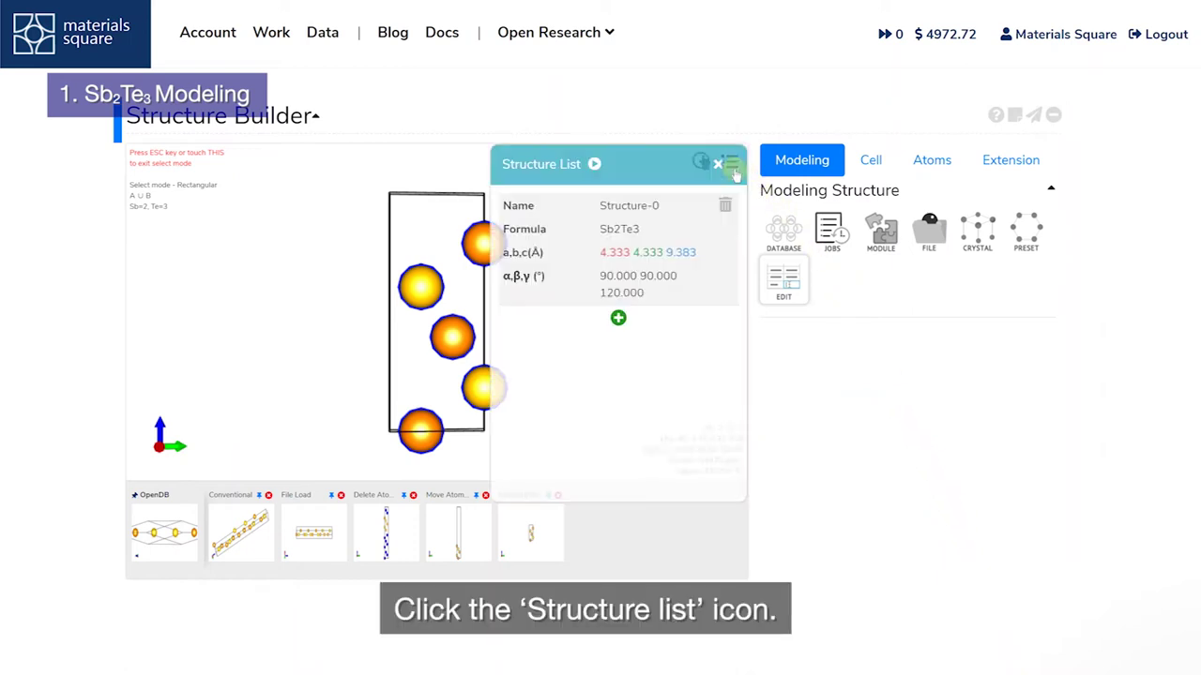
pyautogui.click(619, 205)
pyautogui.hotkey('ctrl', 'a')
pyautogui.write('Sb2Te3')
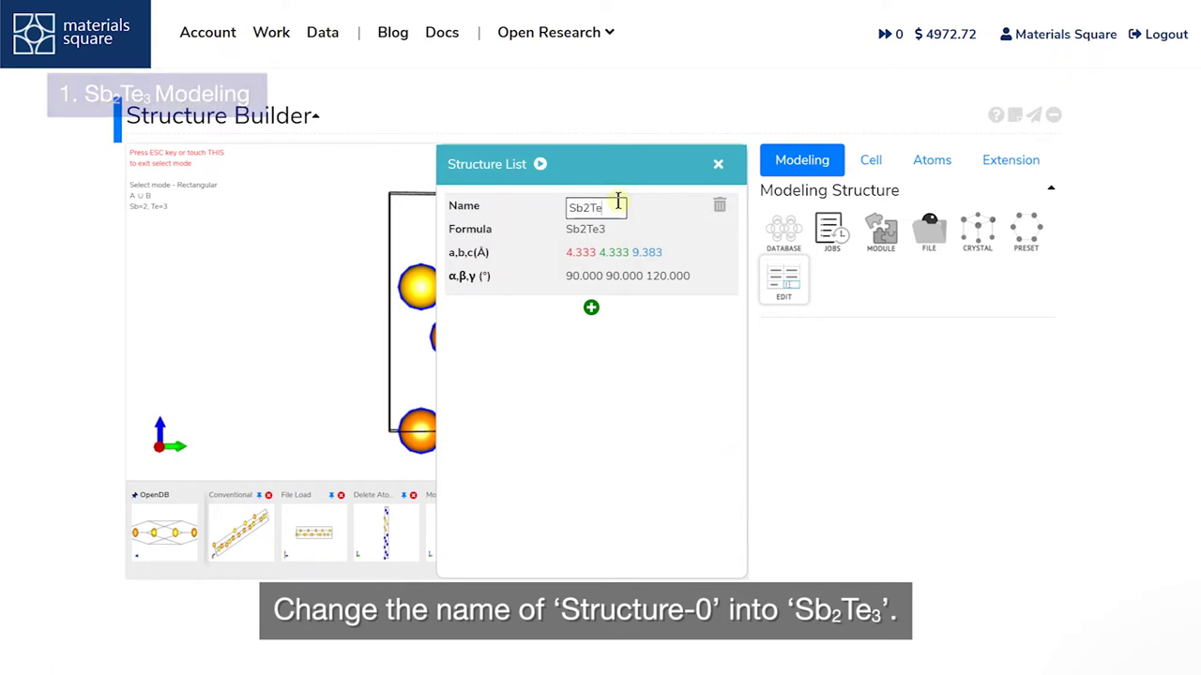
pyautogui.click(647, 240)
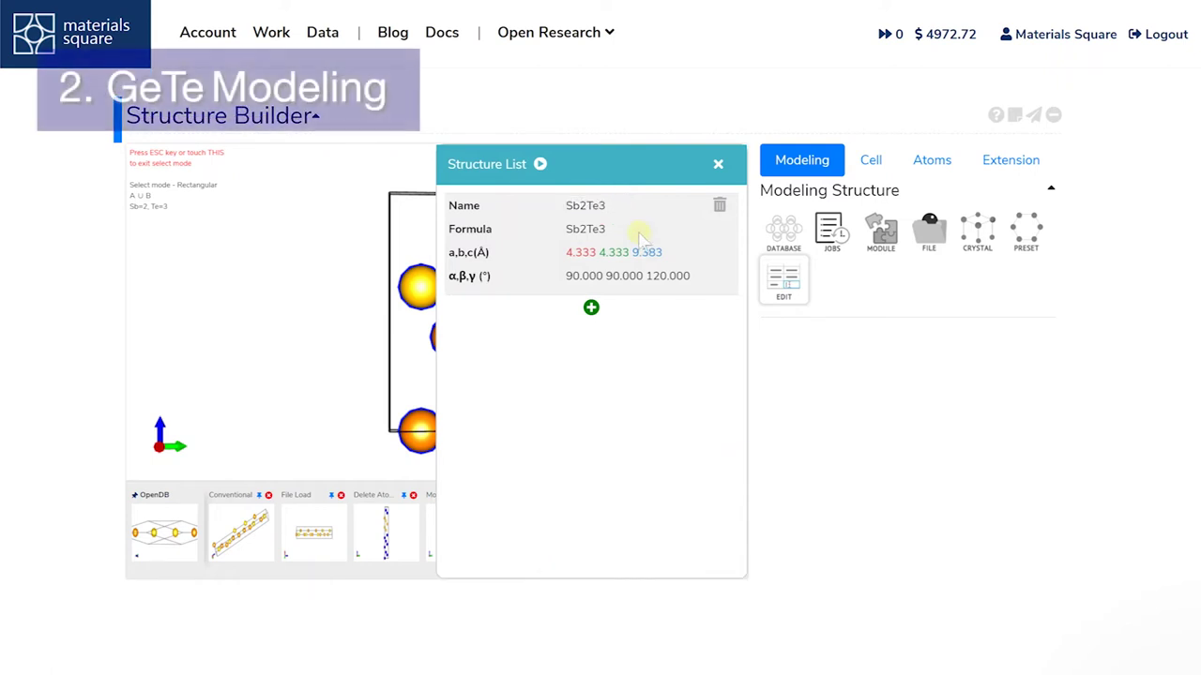
# - Add a new structure named GeTe and close the Structure List
pyautogui.click(591, 308)
pyautogui.click(589, 308)
pyautogui.tripleClick(591, 310)
pyautogui.write('Ge')
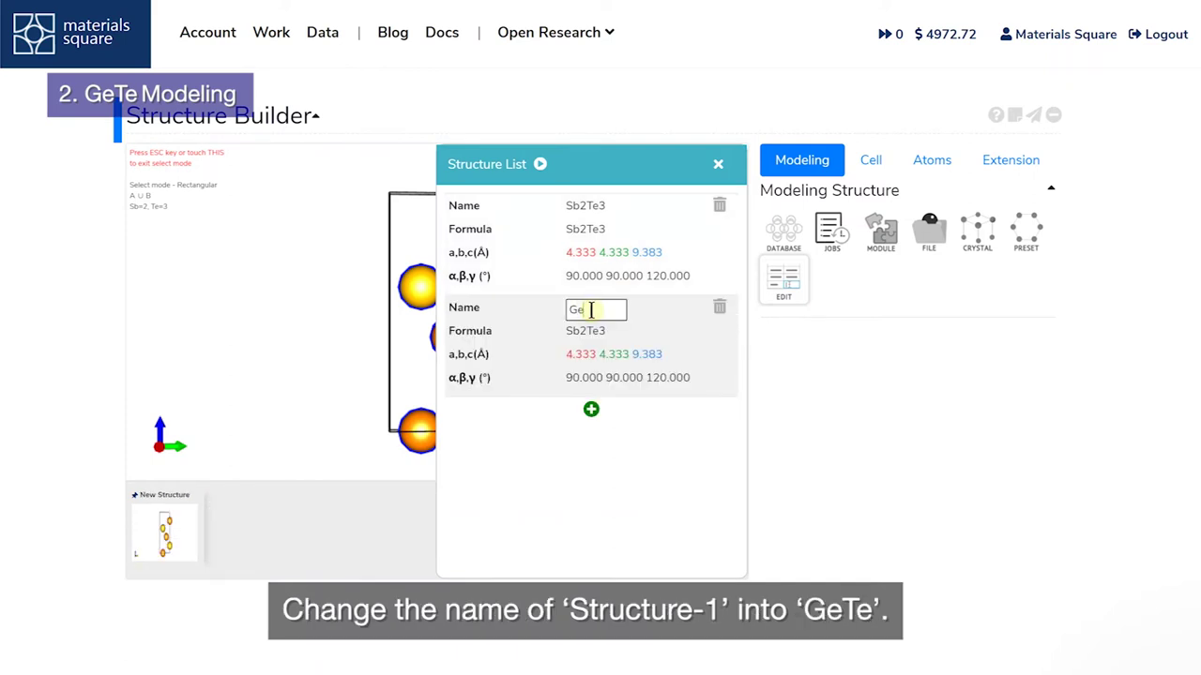
pyautogui.write('Te')
pyautogui.click(652, 335)
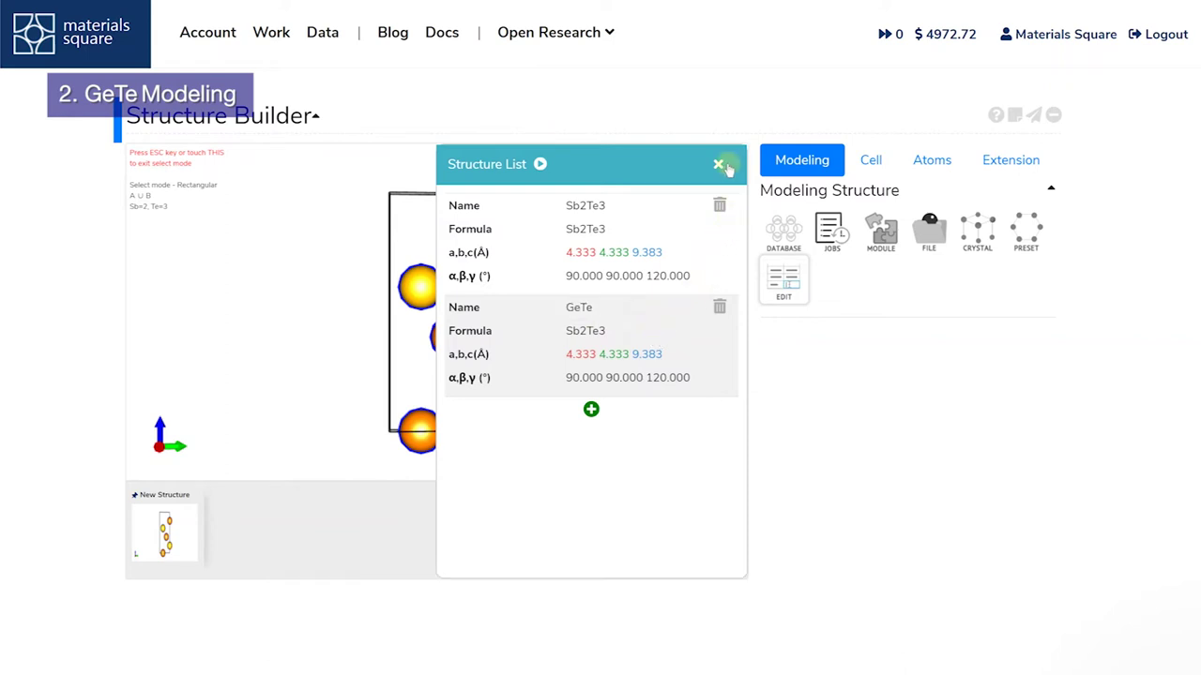
pyautogui.click(720, 166)
pyautogui.click(679, 349)
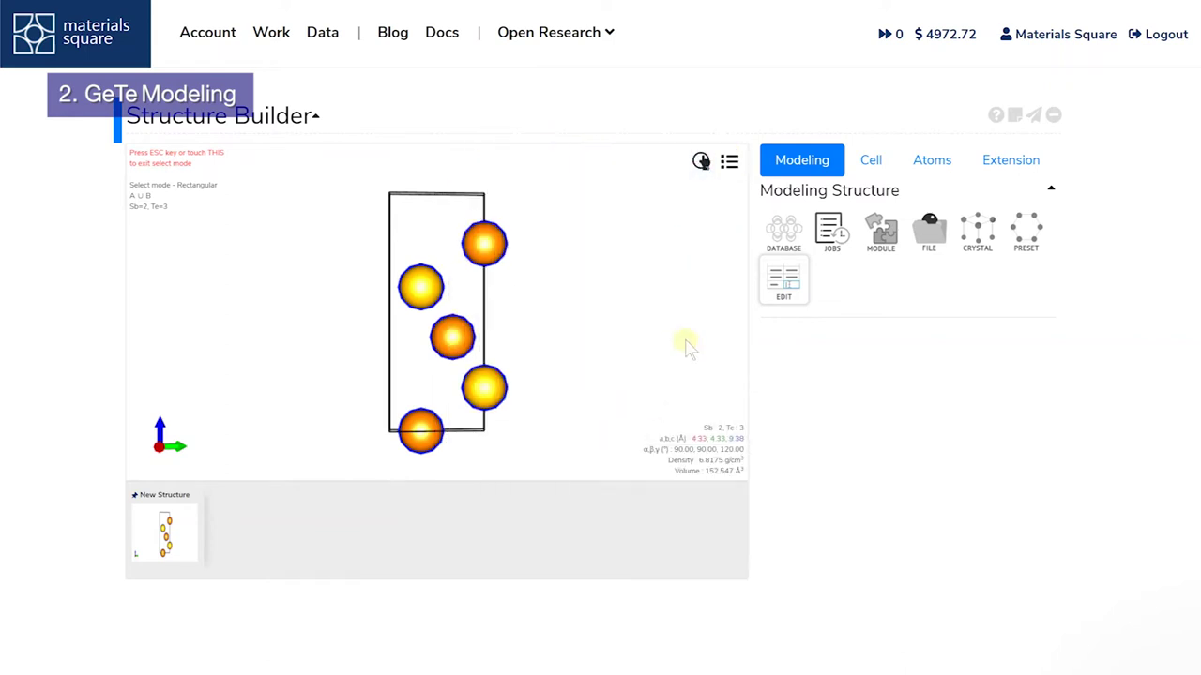
# - Search the open database for GeTe and load entry mp-938
pyautogui.click(786, 245)
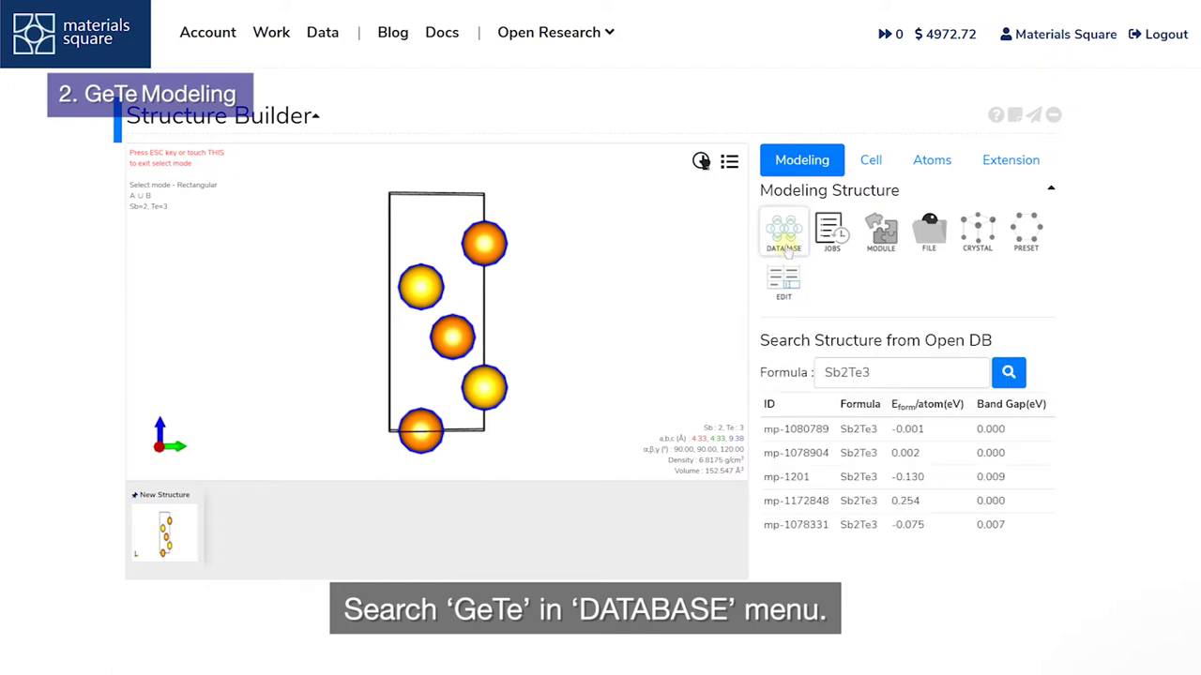
pyautogui.click(856, 373)
pyautogui.doubleClick(856, 372)
pyautogui.write('GeTe')
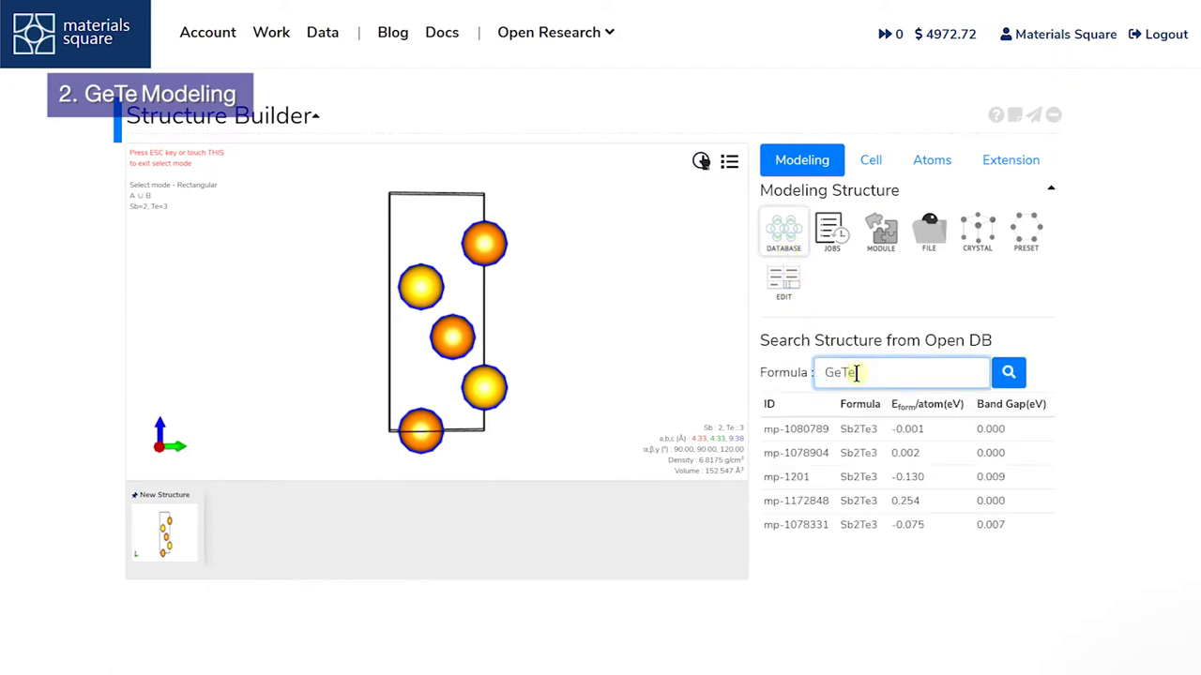
pyautogui.click(1000, 374)
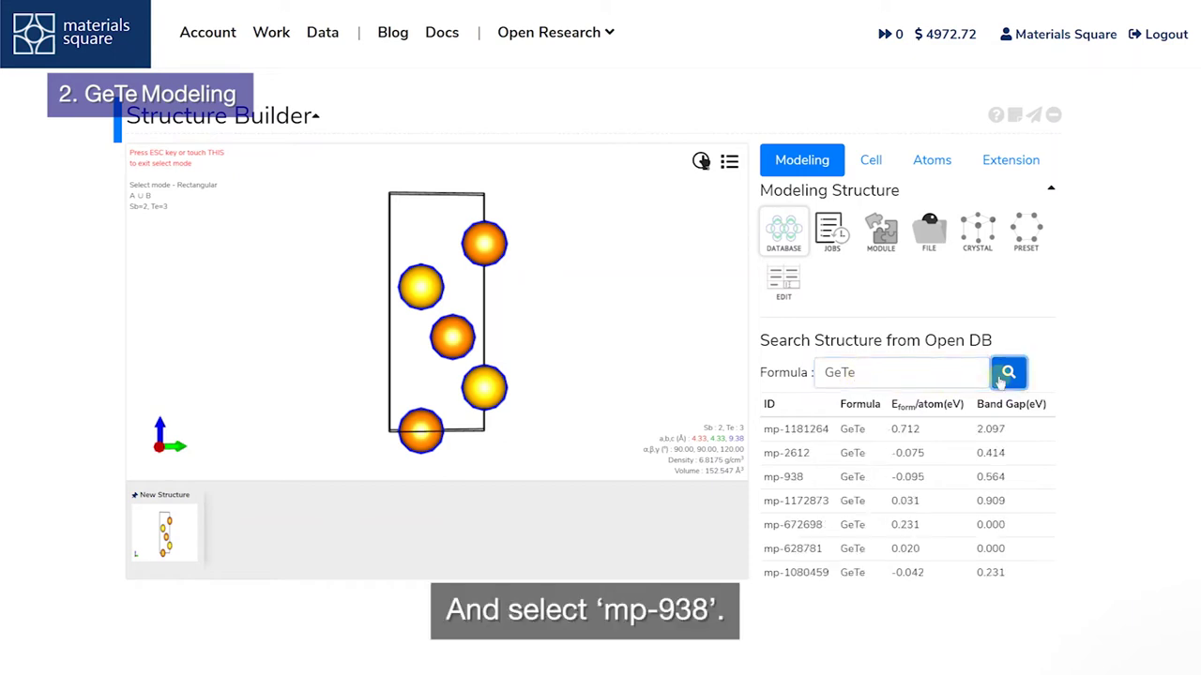
pyautogui.click(957, 476)
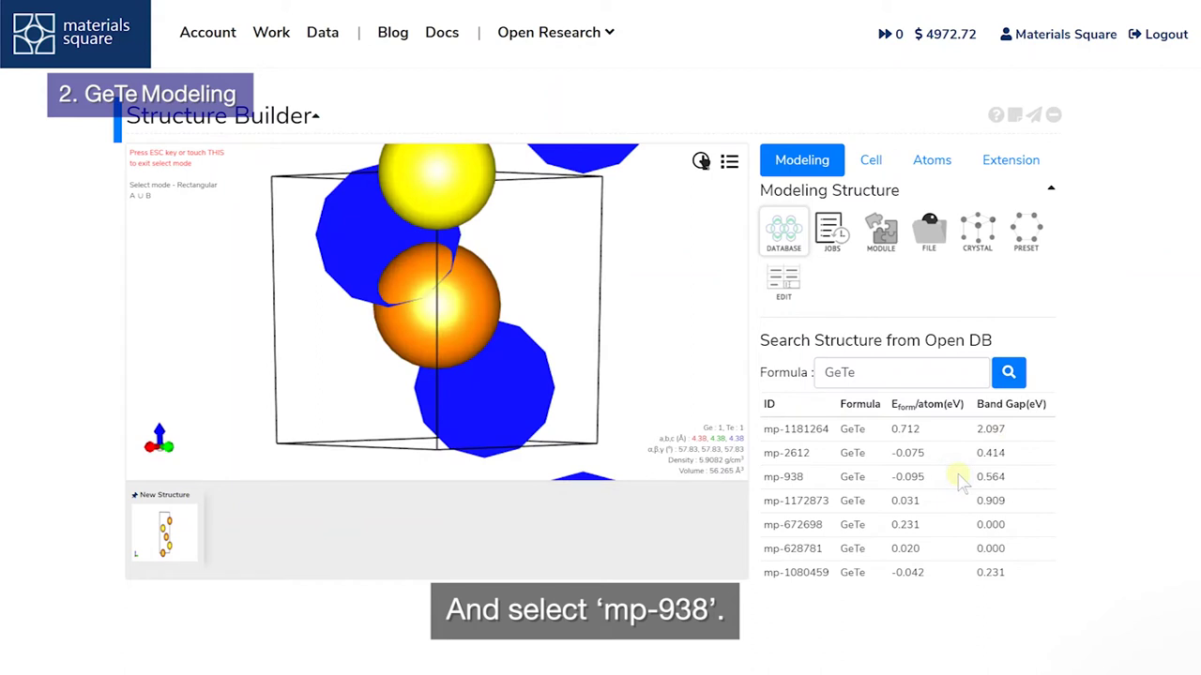
# - Convert the GeTe structure to its conventional cell with Ge 3 and Te 3
pyautogui.moveTo(522, 243); pyautogui.dragTo(408, 284)
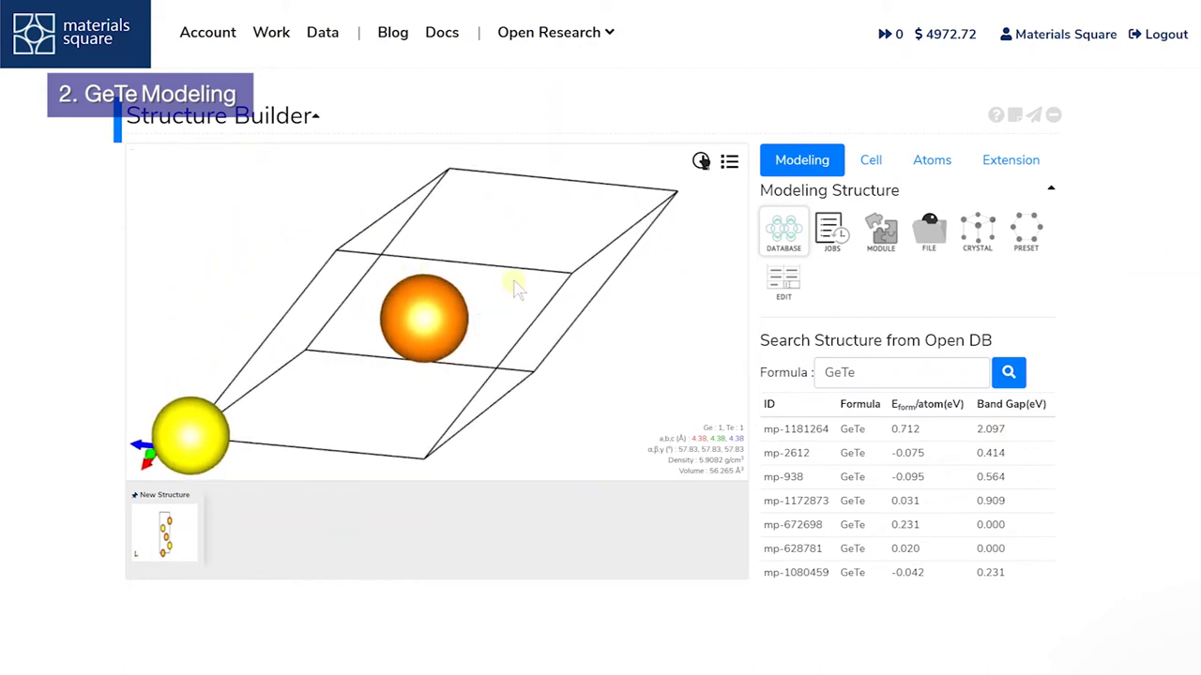
pyautogui.click(873, 167)
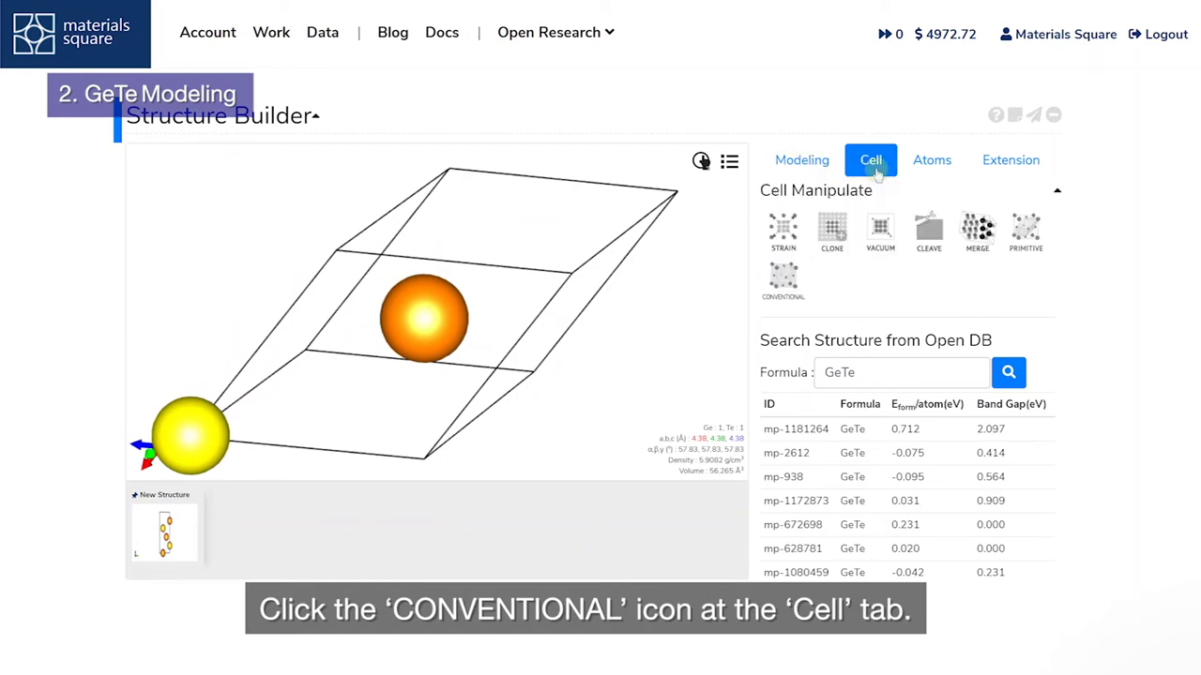
pyautogui.click(790, 279)
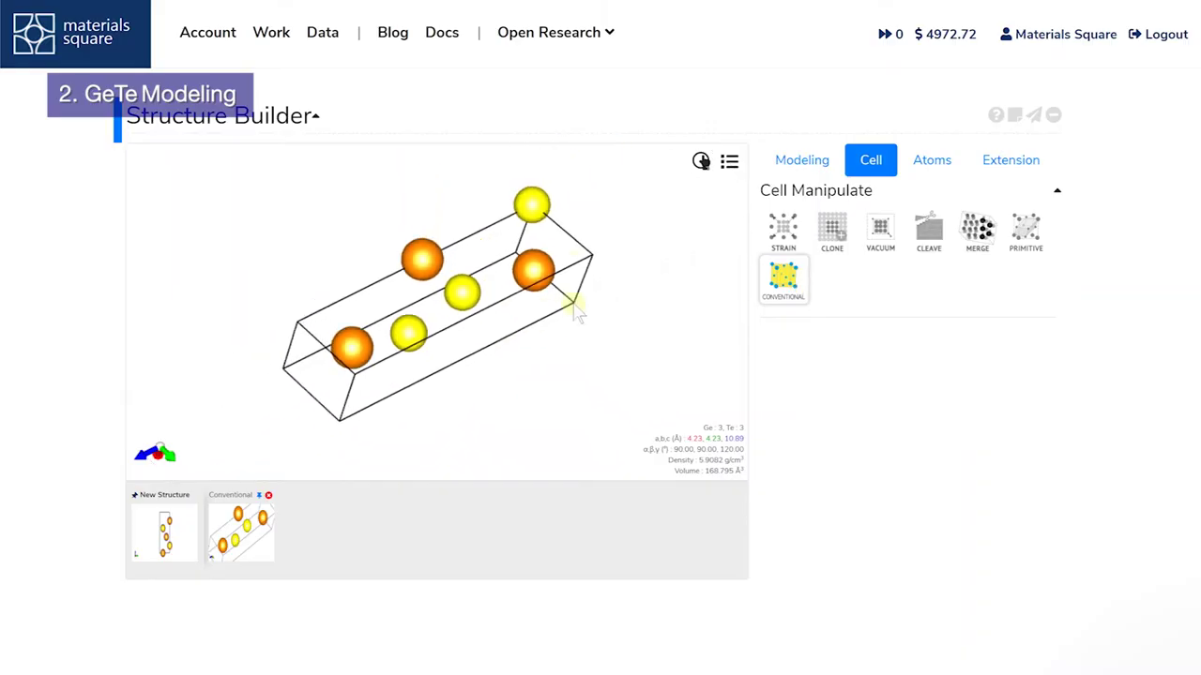
pyautogui.rightClick(567, 237)
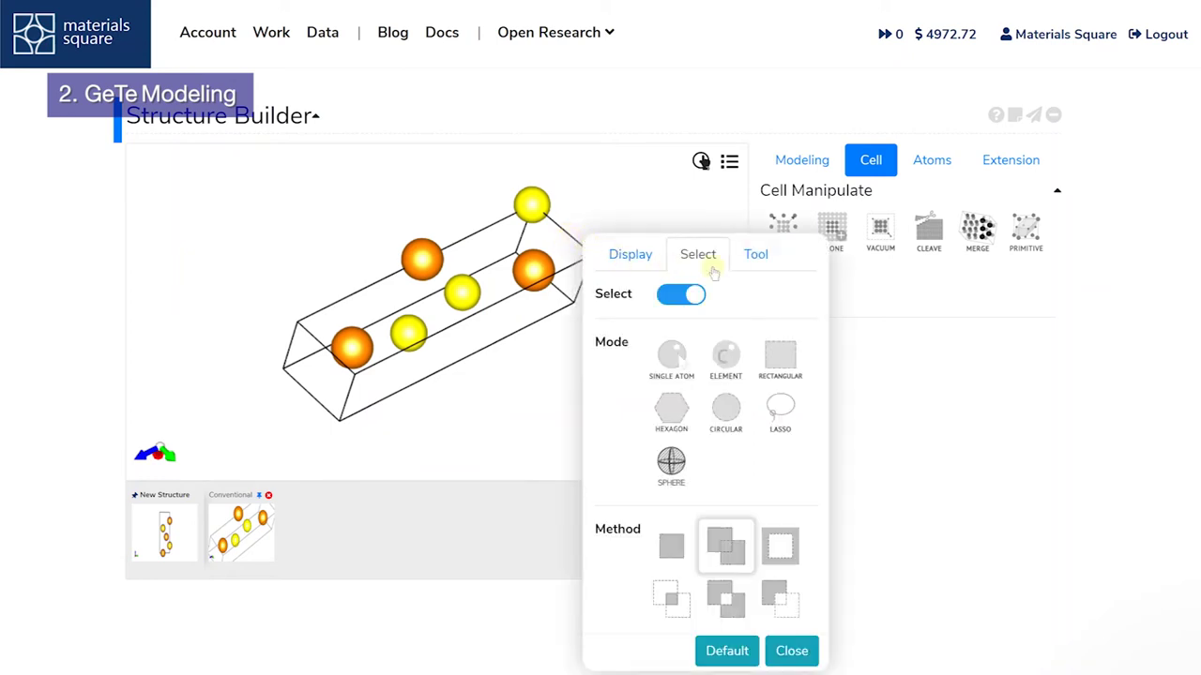
# - Download the conventional GeTe cell as Ge3Te3.cif and reload it as a separate structure
pyautogui.click(751, 266)
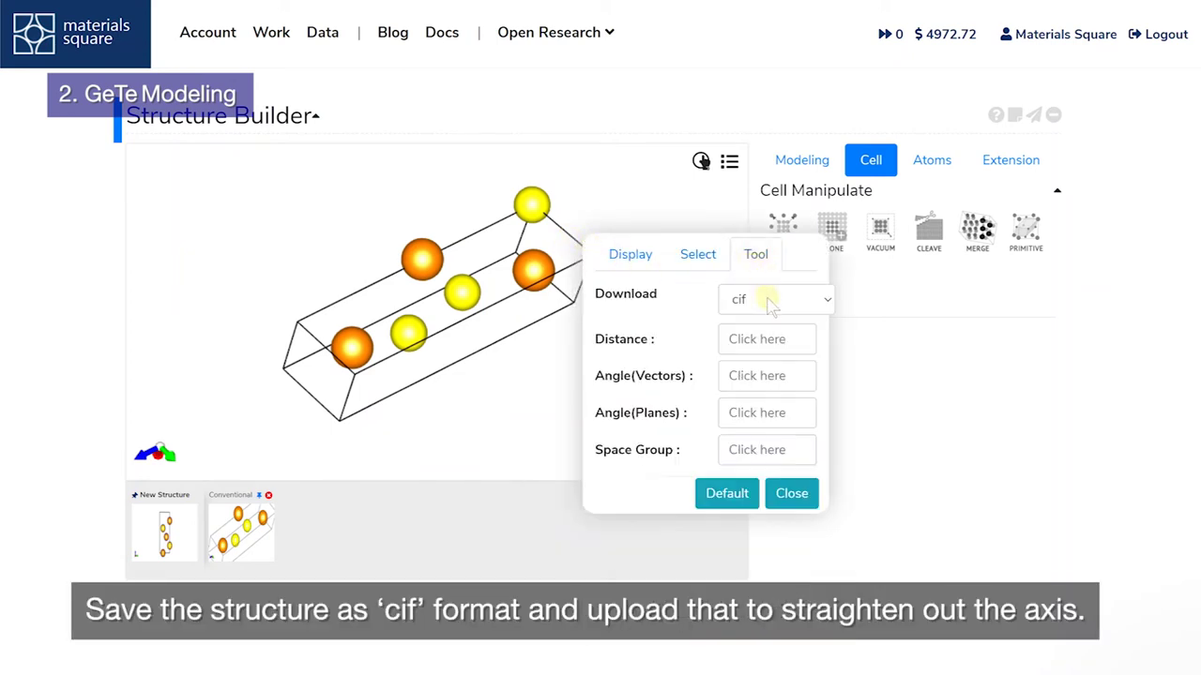
pyautogui.click(770, 301)
pyautogui.click(765, 328)
pyautogui.click(770, 300)
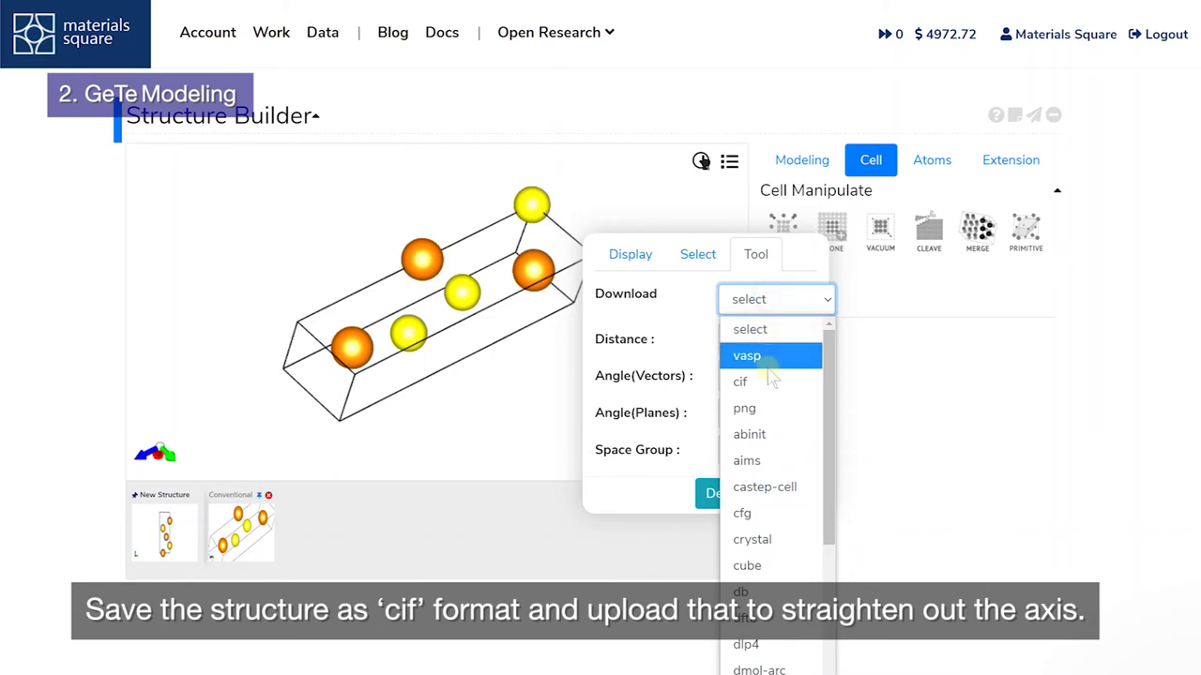
pyautogui.click(768, 382)
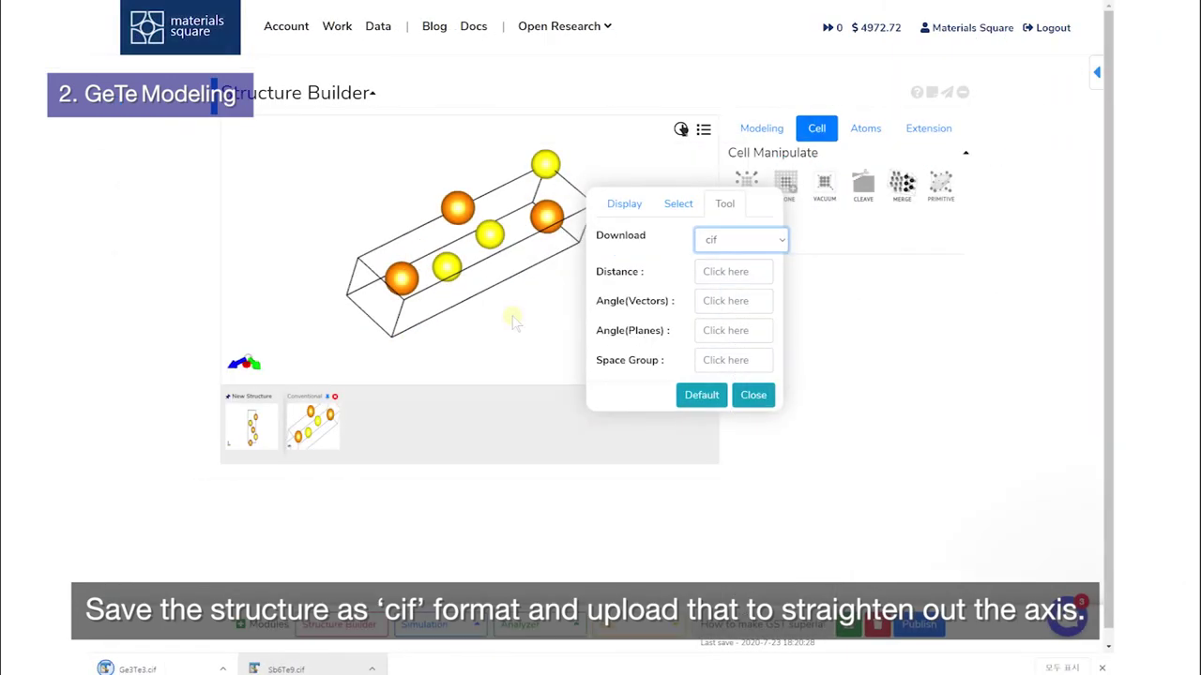
pyautogui.click(755, 395)
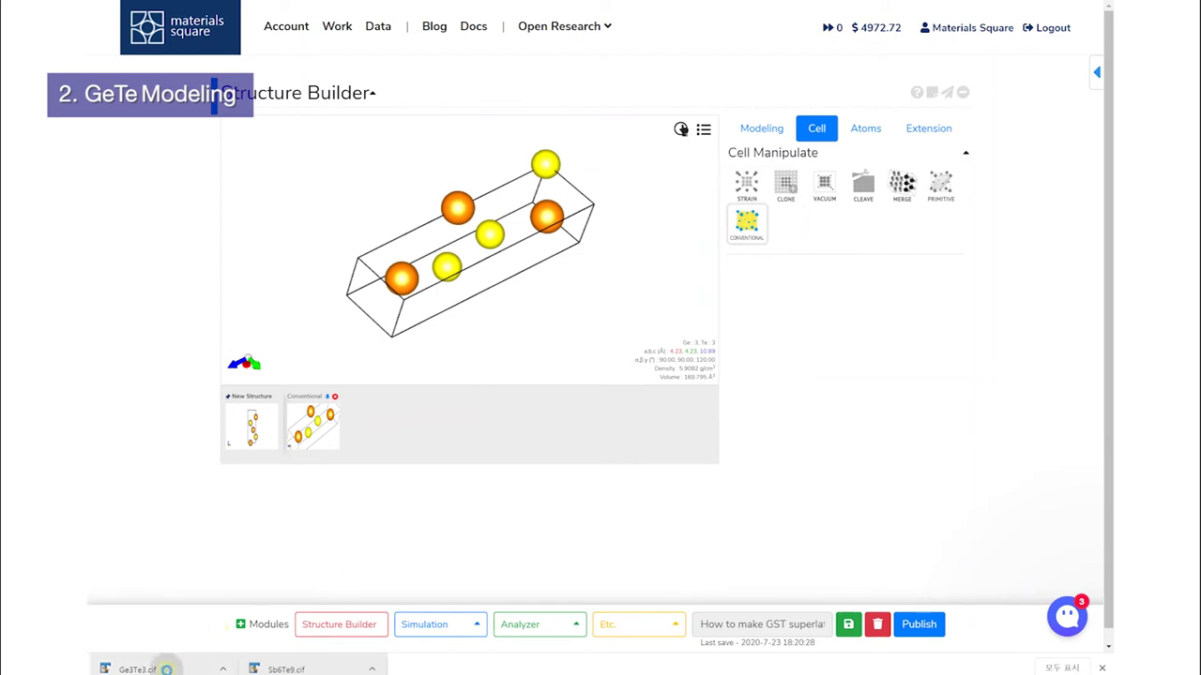
pyautogui.moveTo(166, 668); pyautogui.dragTo(574, 243)
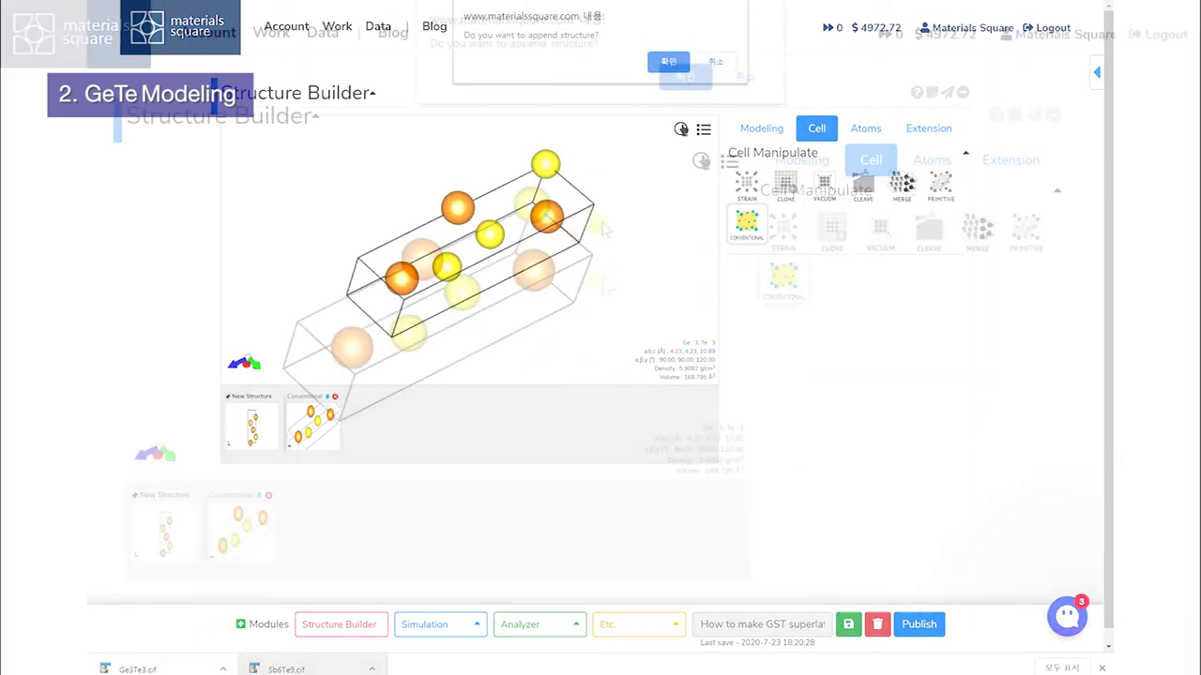
pyautogui.click(758, 81)
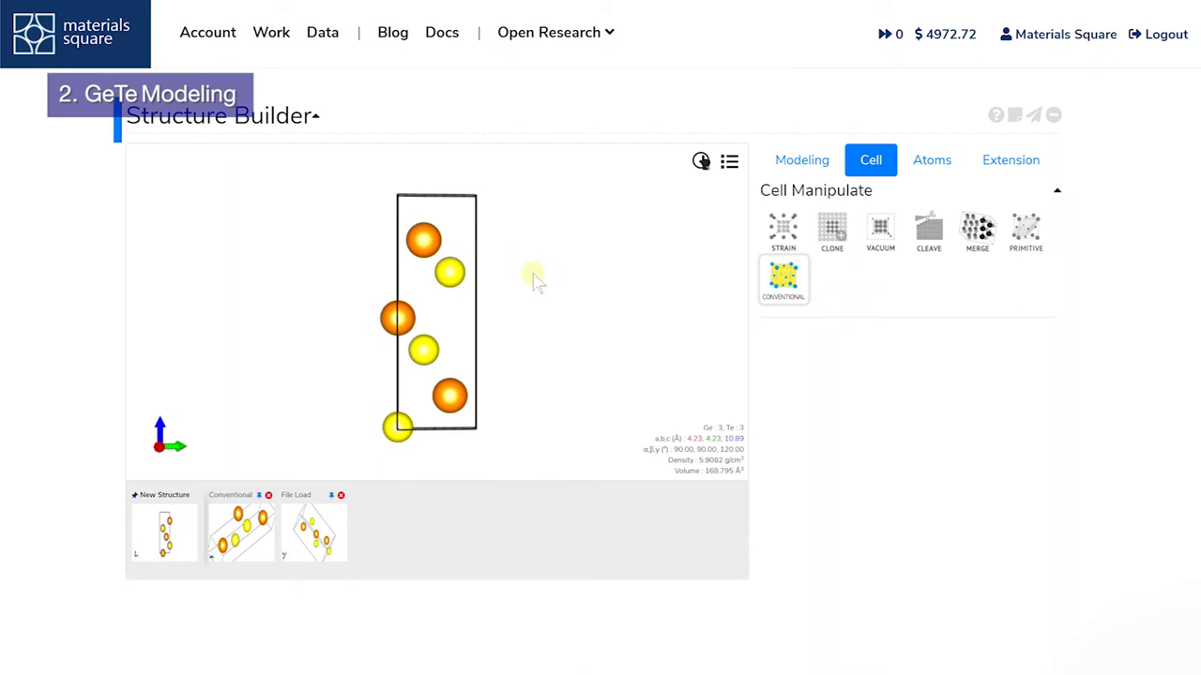
# - Box-select the bottom Ge and Te atoms and delete them, leaving Ge 2, Te 2
pyautogui.click(700, 160)
pyautogui.click(912, 298)
pyautogui.moveTo(531, 377); pyautogui.dragTo(333, 453)
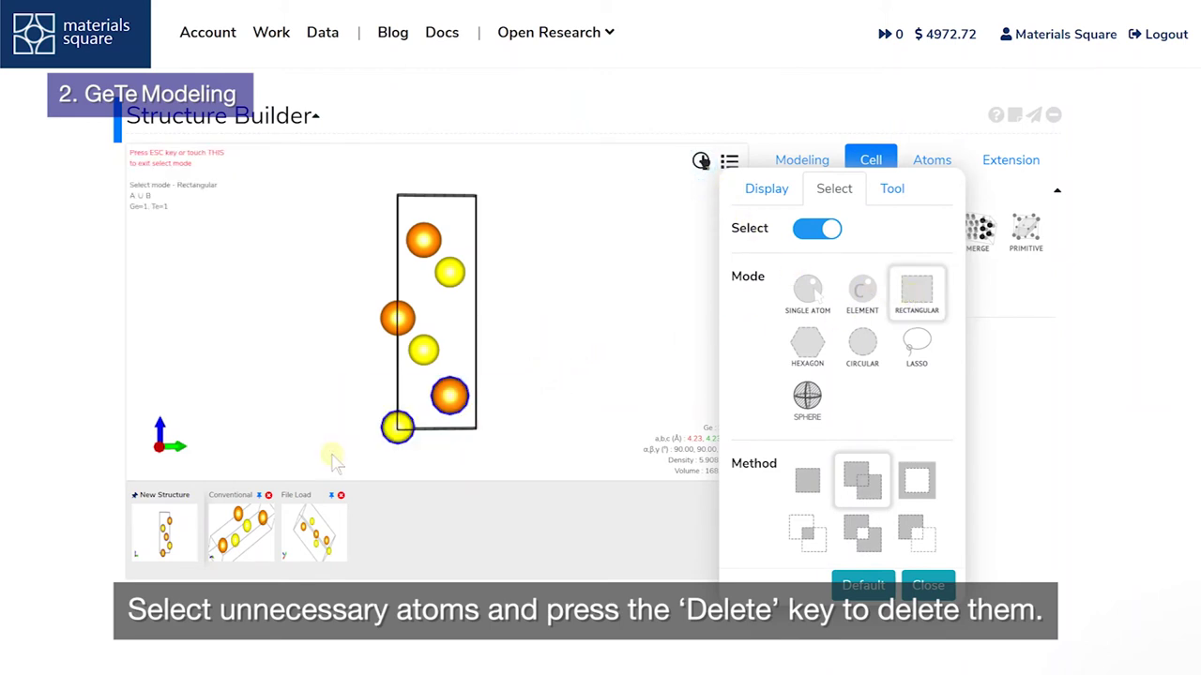
pyautogui.press('Delete')
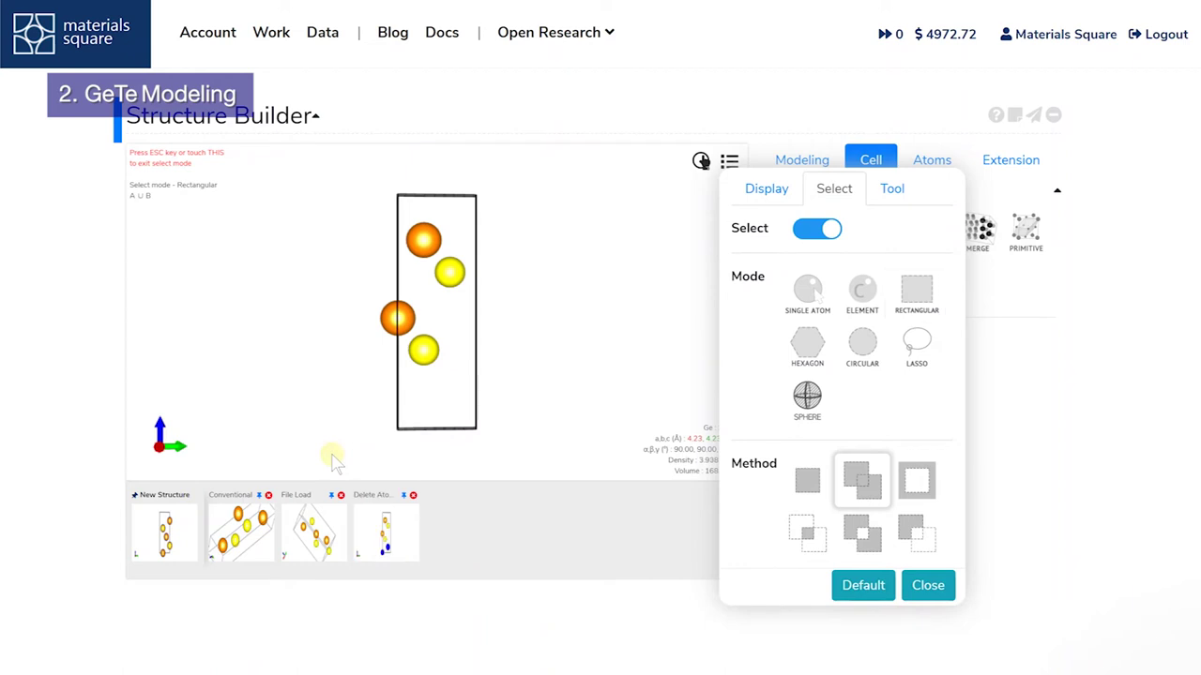
pyautogui.click(916, 585)
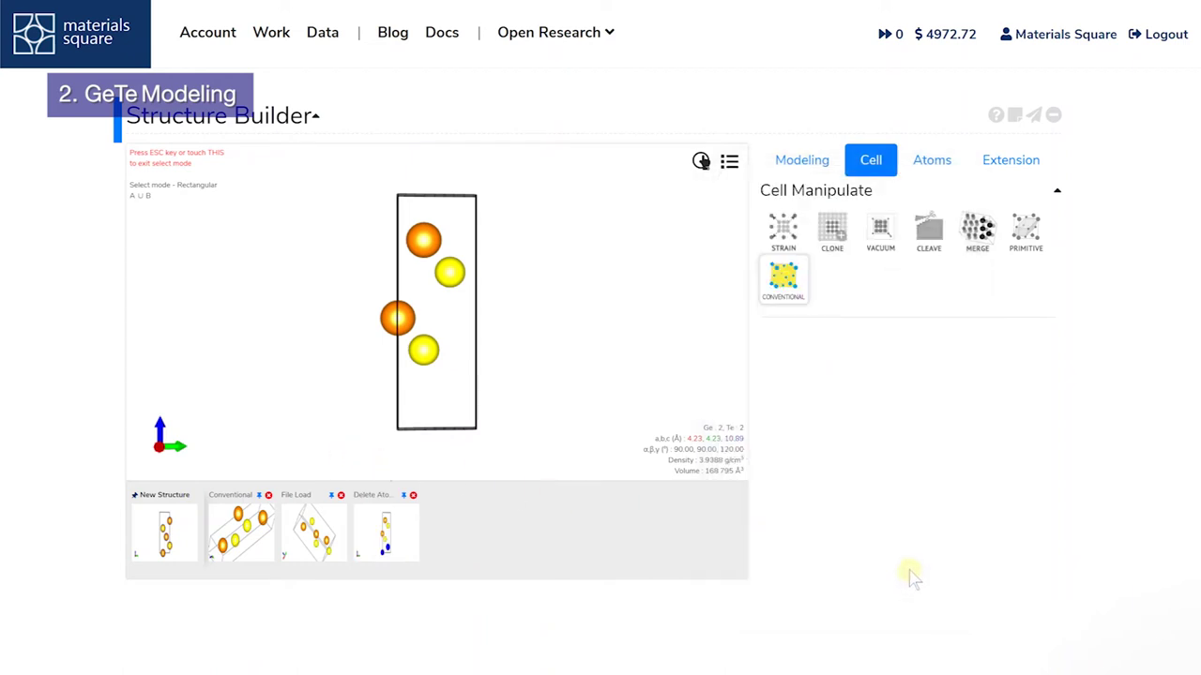
pyautogui.moveTo(515, 392); pyautogui.dragTo(382, 328)
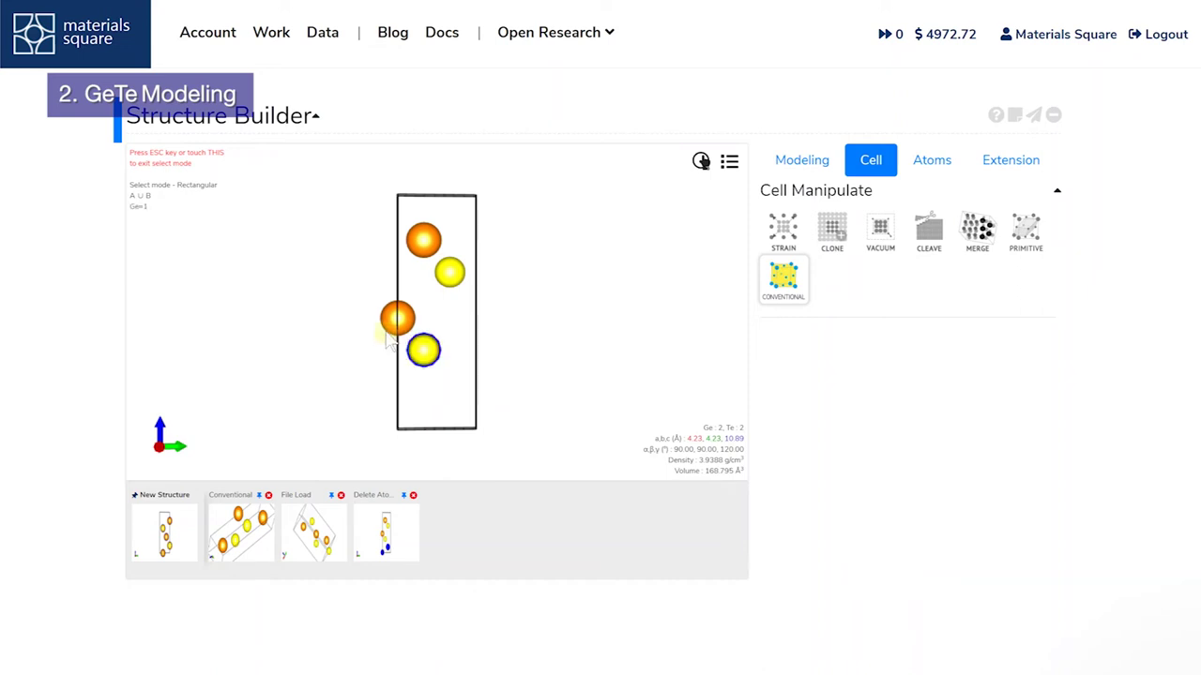
pyautogui.click(803, 169)
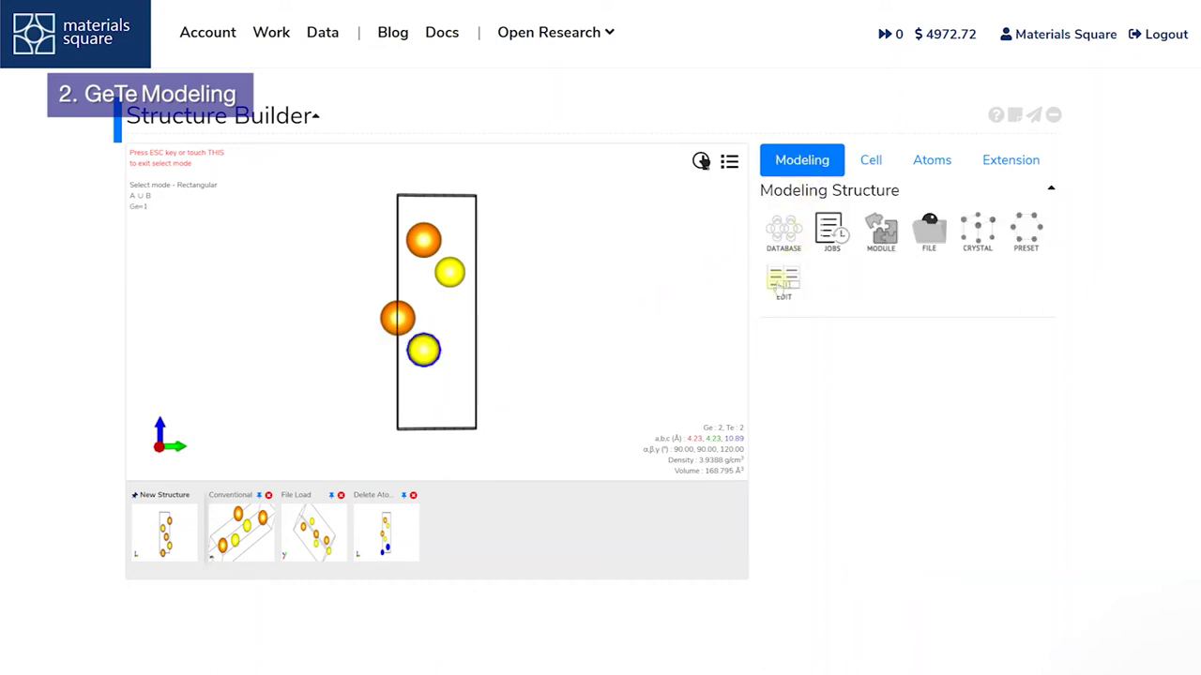
# - Check the Ge atom's z coordinate (3.683) in the manual coordinate editor
pyautogui.click(778, 283)
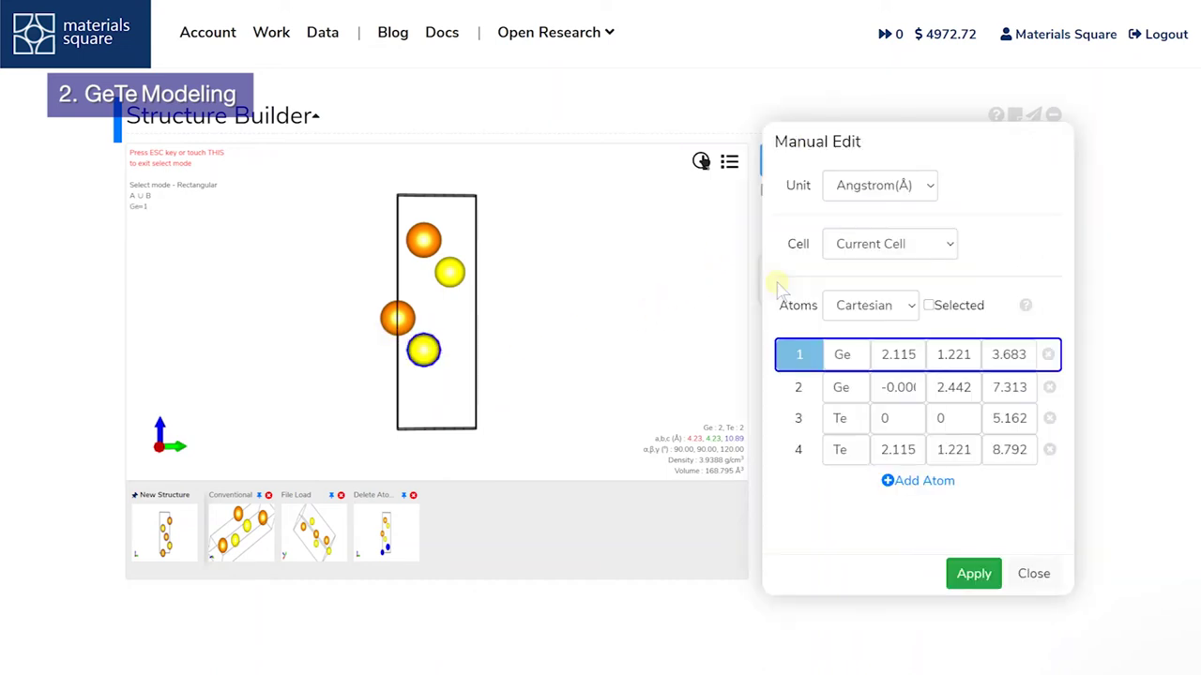
pyautogui.doubleClick(990, 347)
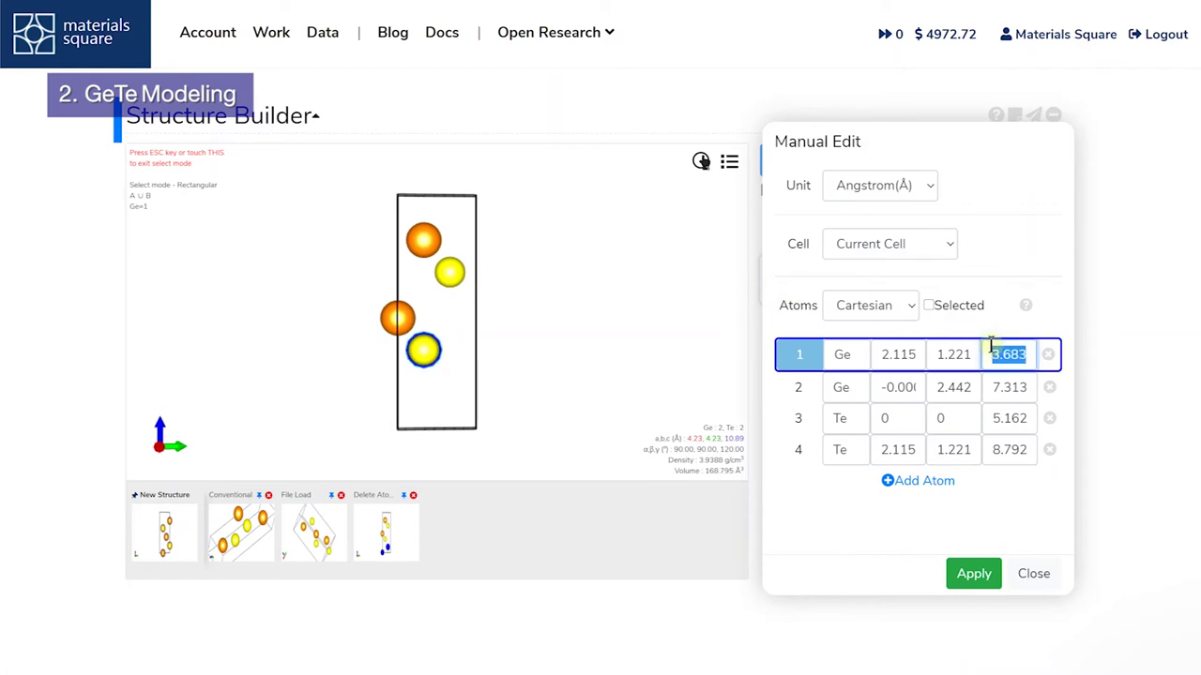
pyautogui.click(1035, 582)
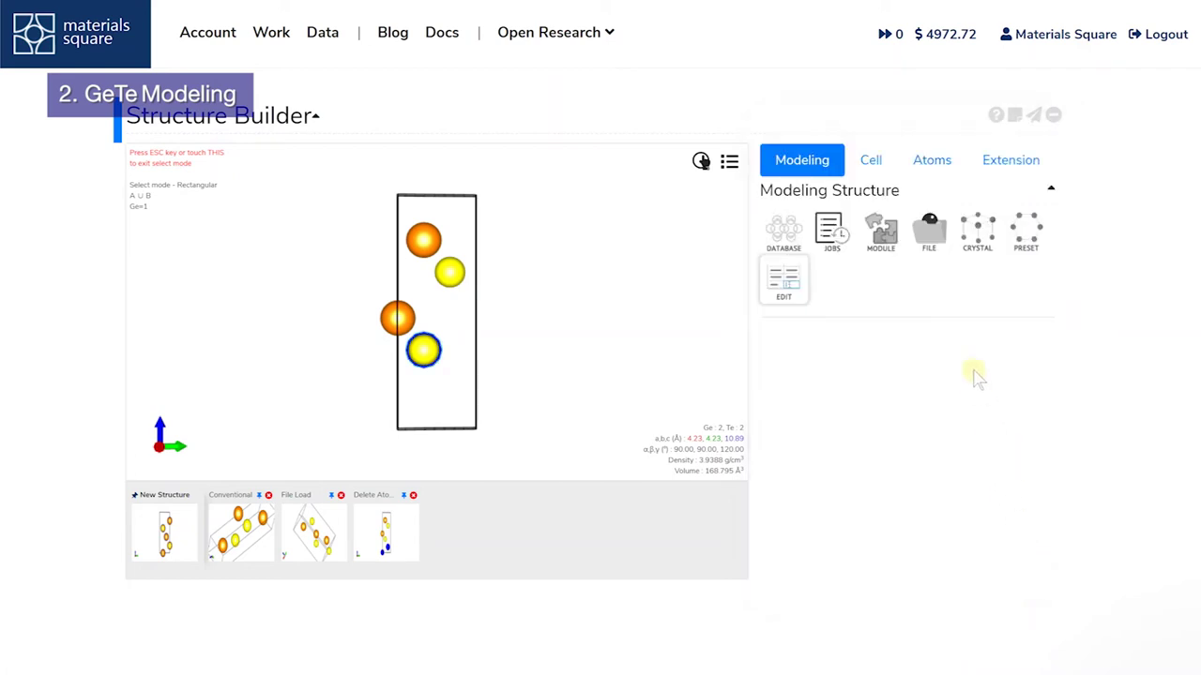
# - Shift all four GeTe atoms by -3.6 Å along z to the cell bottom
pyautogui.click(927, 167)
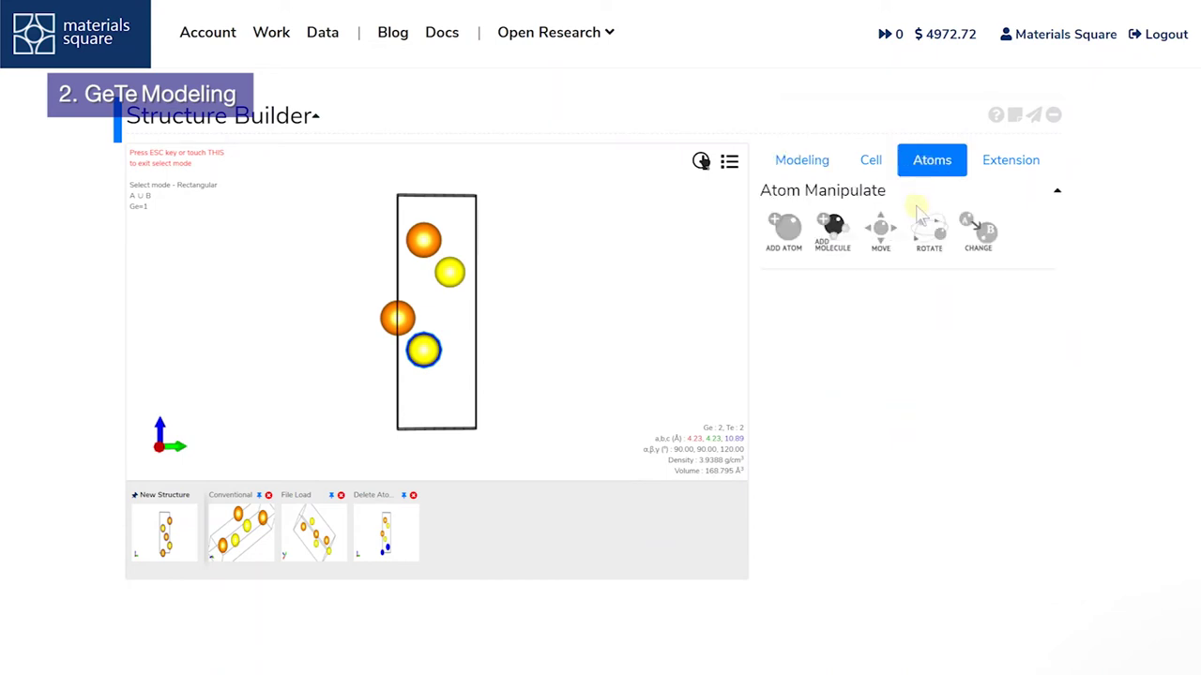
pyautogui.click(881, 231)
pyautogui.doubleClick(846, 348)
pyautogui.write('-3.6')
pyautogui.moveTo(546, 414); pyautogui.dragTo(246, 186)
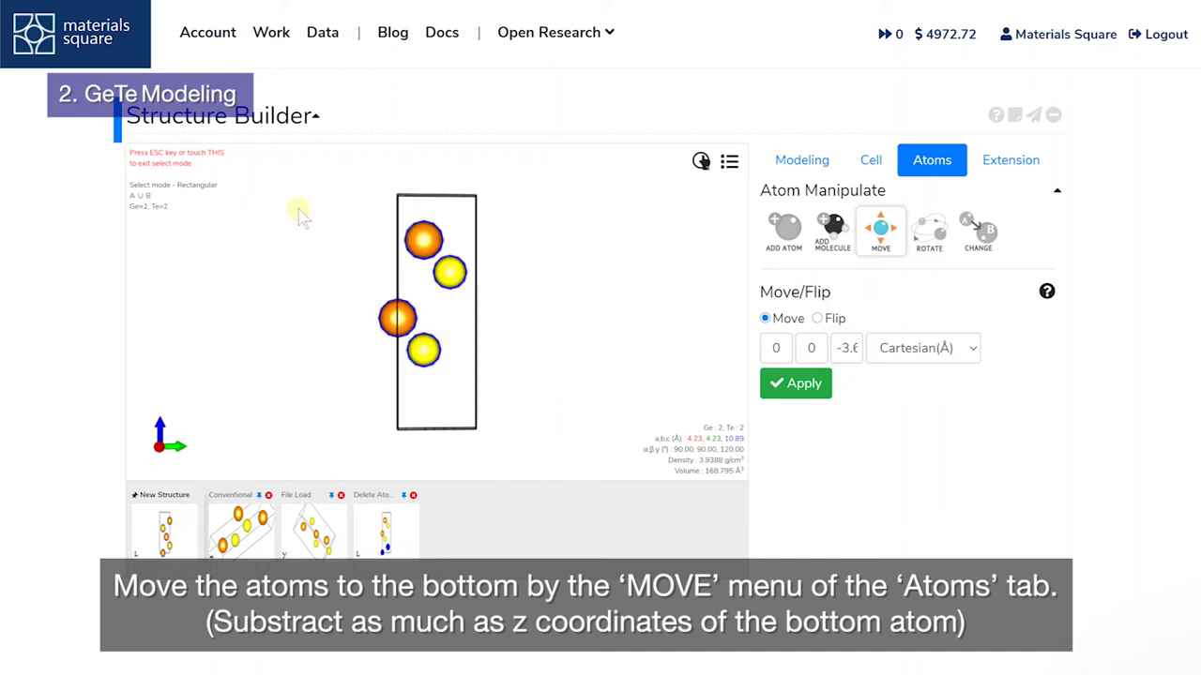
pyautogui.click(783, 394)
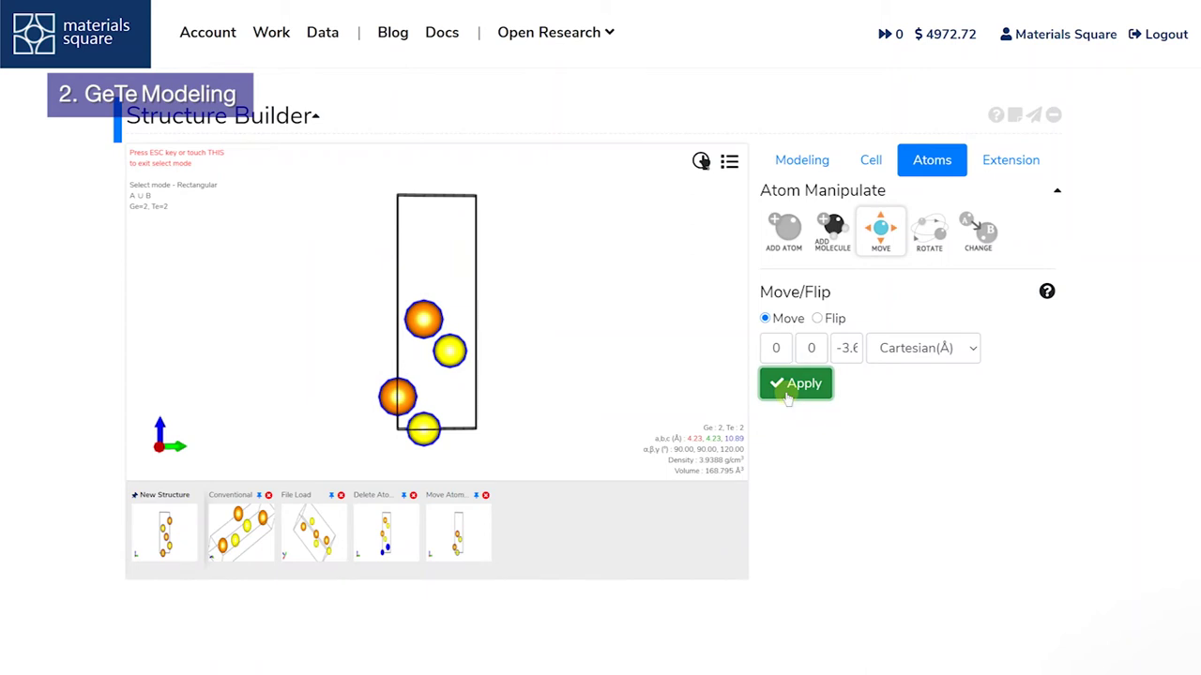
pyautogui.click(792, 167)
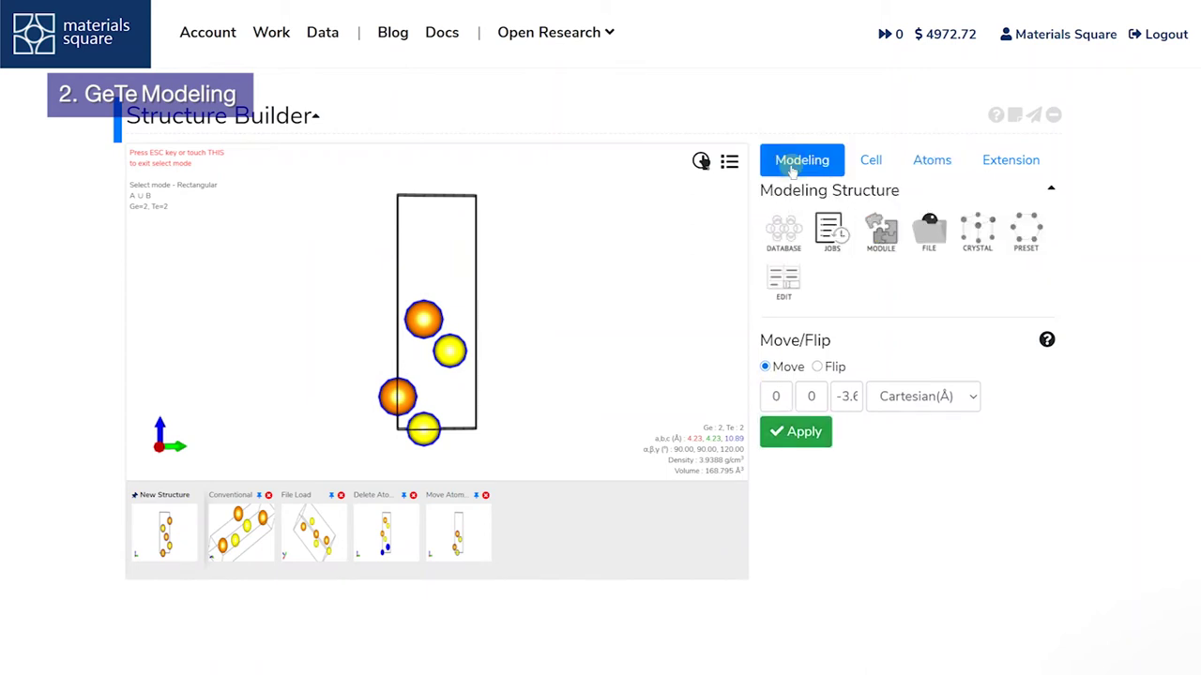
pyautogui.click(794, 286)
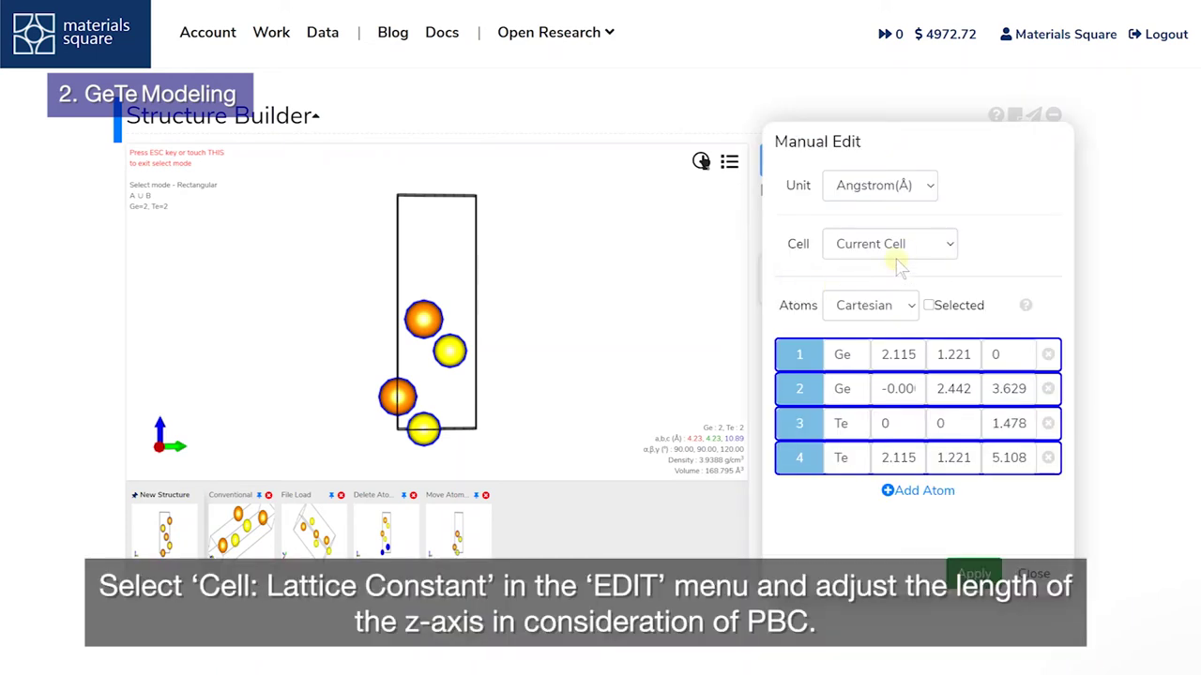
# - Show the cell as lattice constants and shorten c to 7.20 Å, keeping the cell size
pyautogui.click(907, 255)
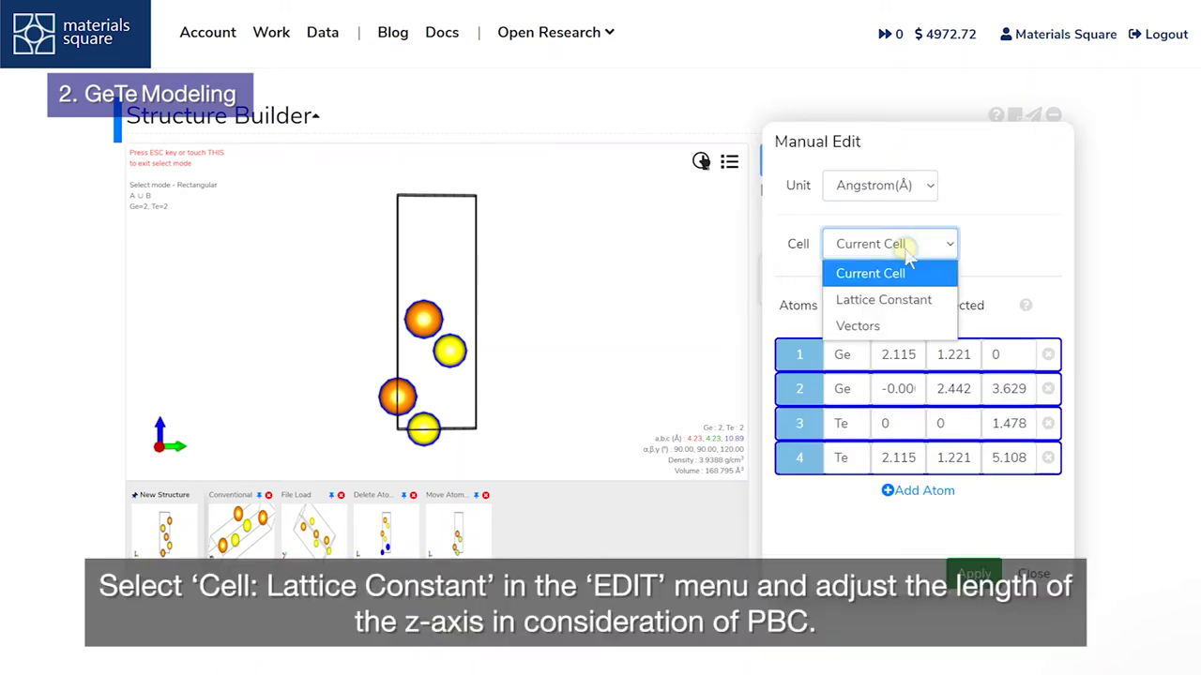
pyautogui.click(908, 300)
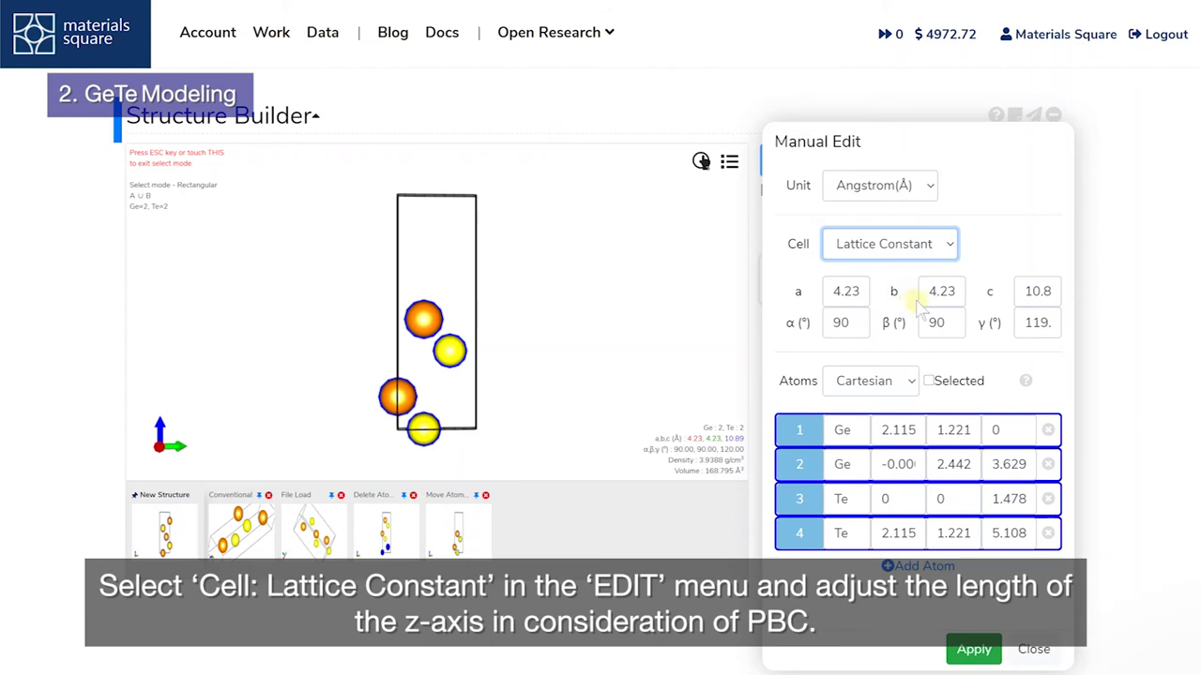
pyautogui.click(1024, 300)
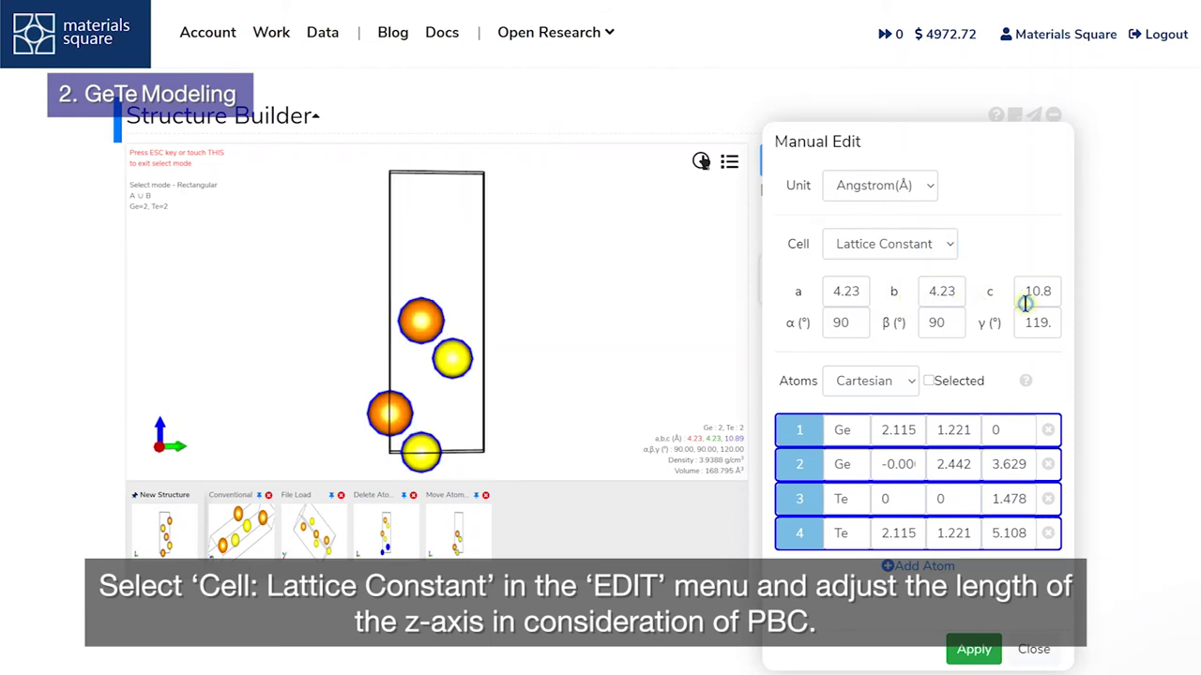
pyautogui.moveTo(1026, 305); pyautogui.dragTo(1038, 295)
pyautogui.press('End')
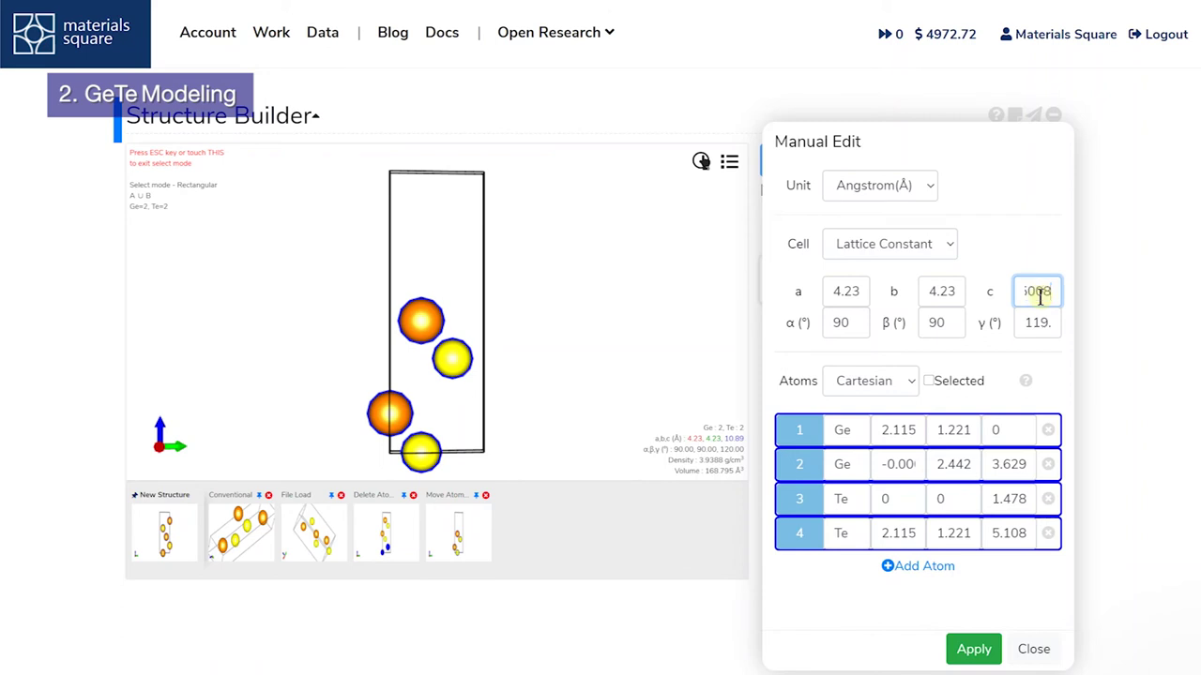
pyautogui.click(973, 650)
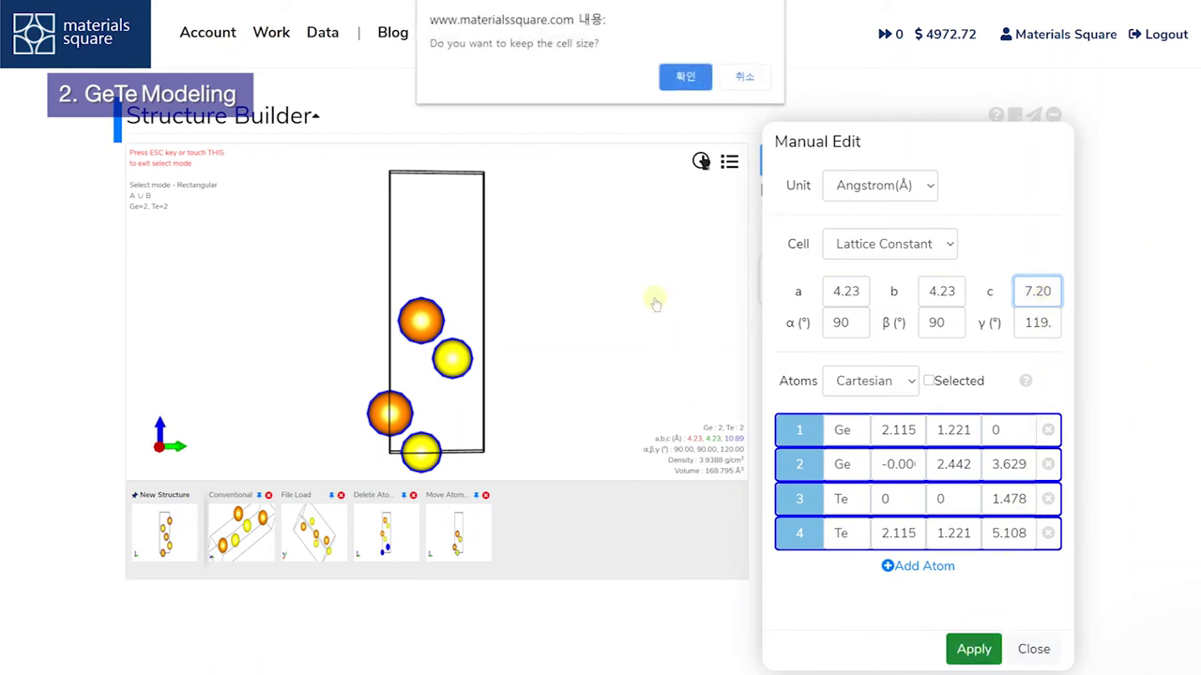
pyautogui.click(675, 86)
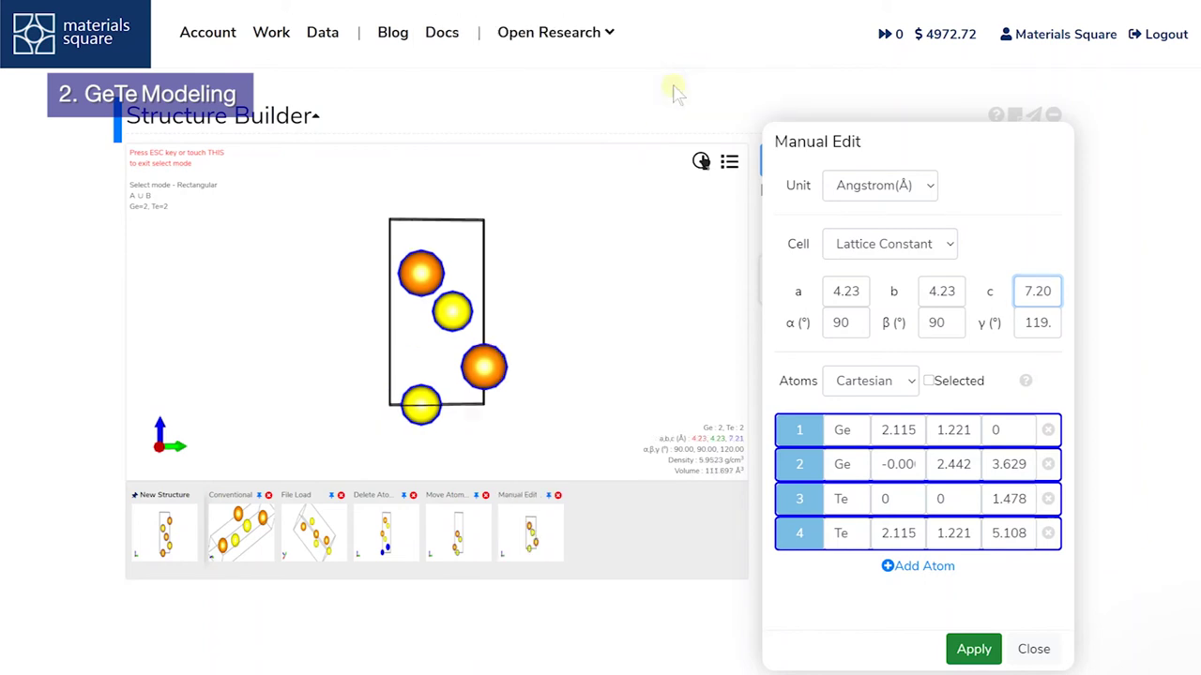
pyautogui.scroll(2, 530, 389)
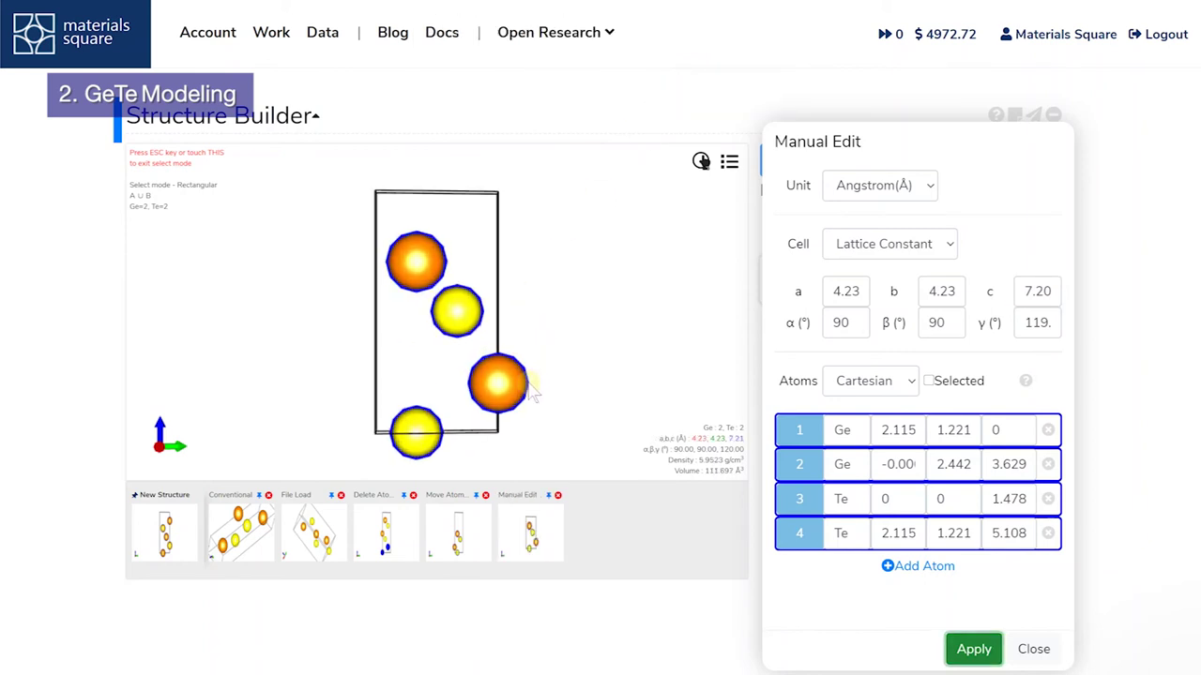
pyautogui.click(1032, 649)
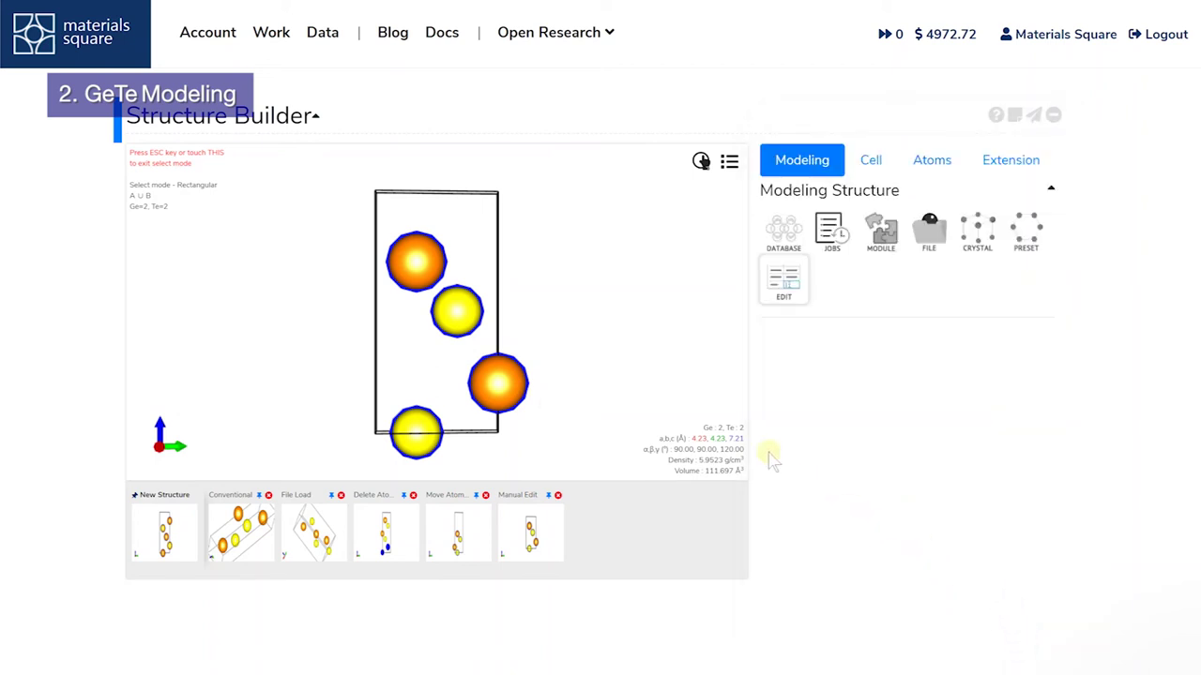
pyautogui.click(714, 404)
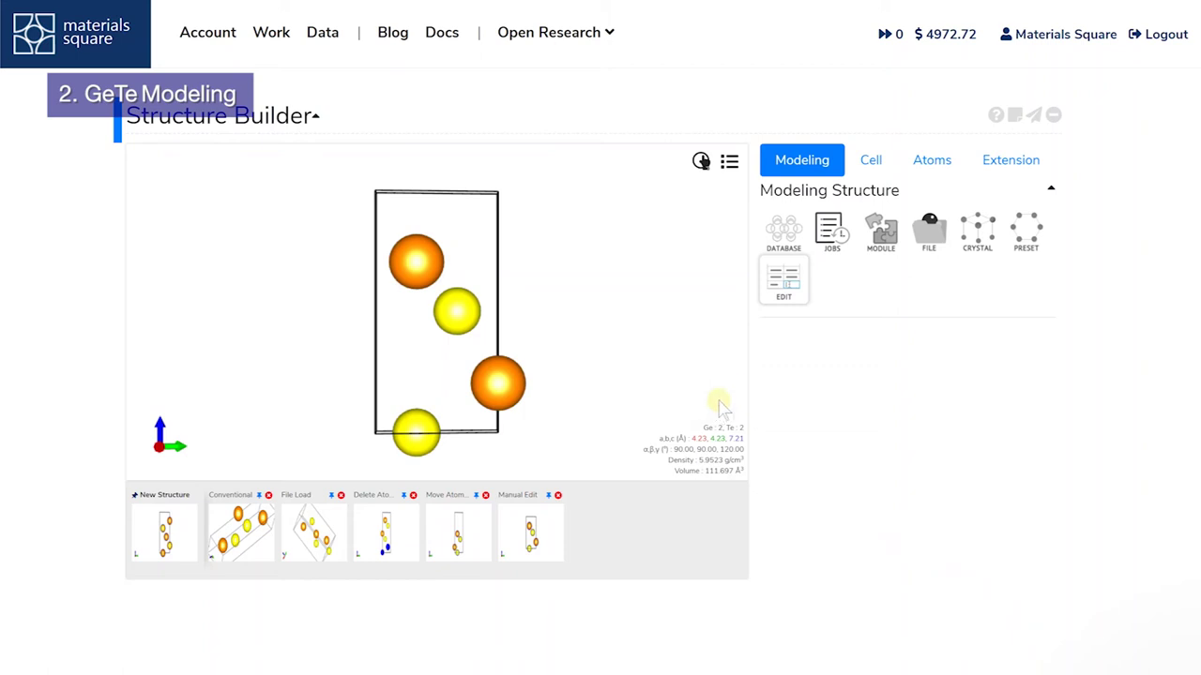
# - Apply a 2.4% strain to GeTe along a, b and c, giving 4.333, 4.333, 7.380 Å
pyautogui.click(871, 167)
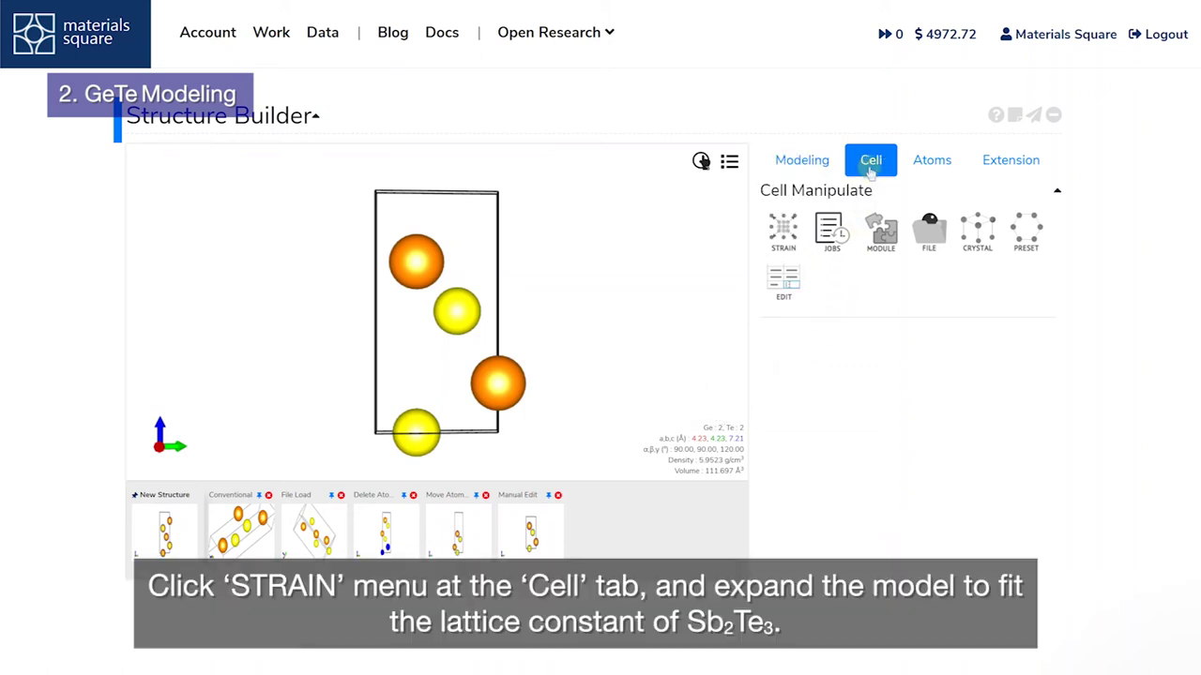
pyautogui.click(785, 234)
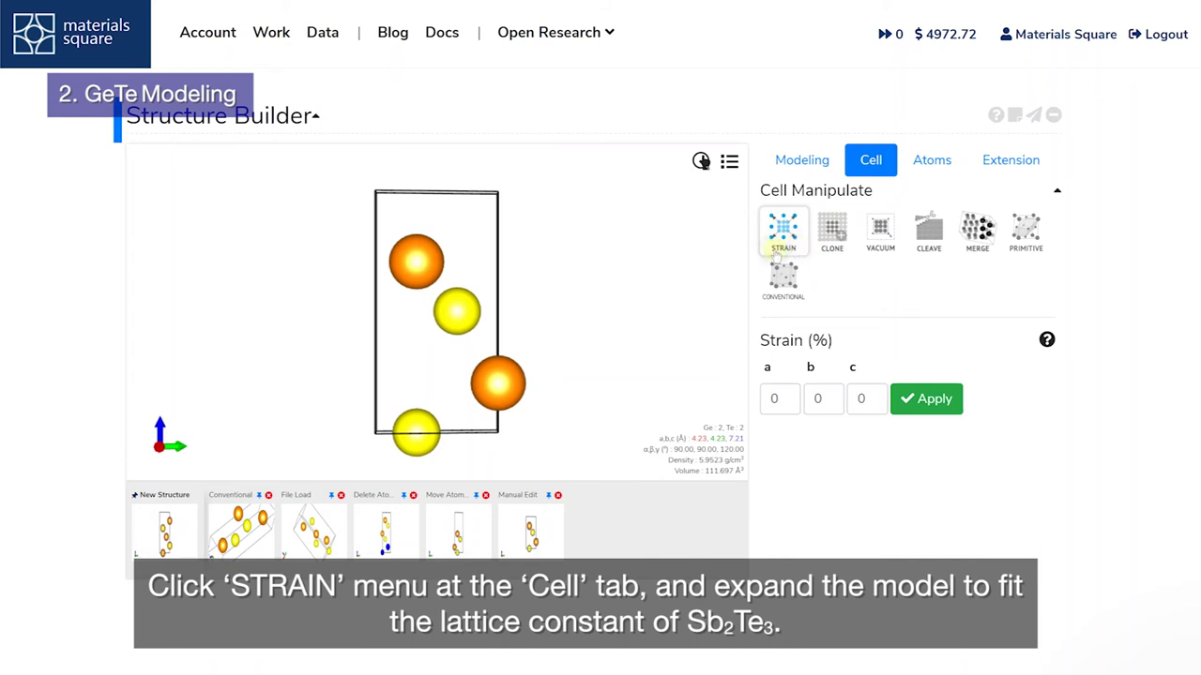
pyautogui.click(729, 163)
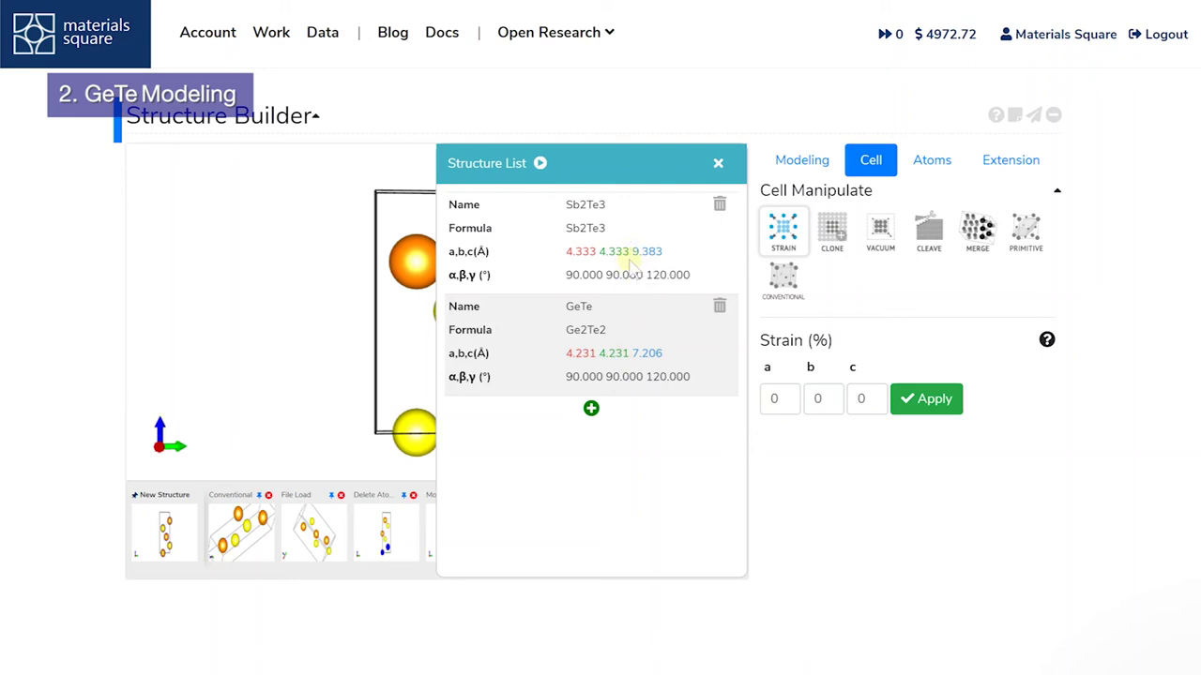
pyautogui.click(787, 398)
pyautogui.write('2.393')
pyautogui.click(829, 401)
pyautogui.hotkey('ctrl', 'v')
pyautogui.click(863, 401)
pyautogui.hotkey('ctrl', 'v')
pyautogui.click(887, 430)
pyautogui.click(924, 405)
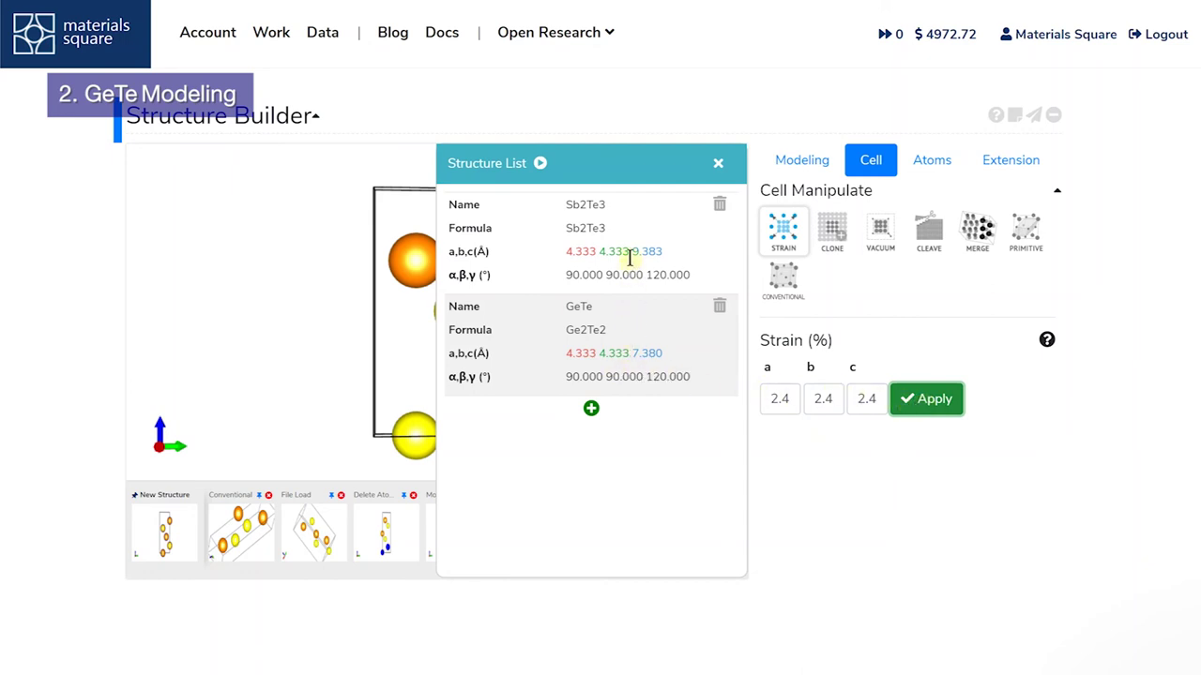
pyautogui.click(718, 166)
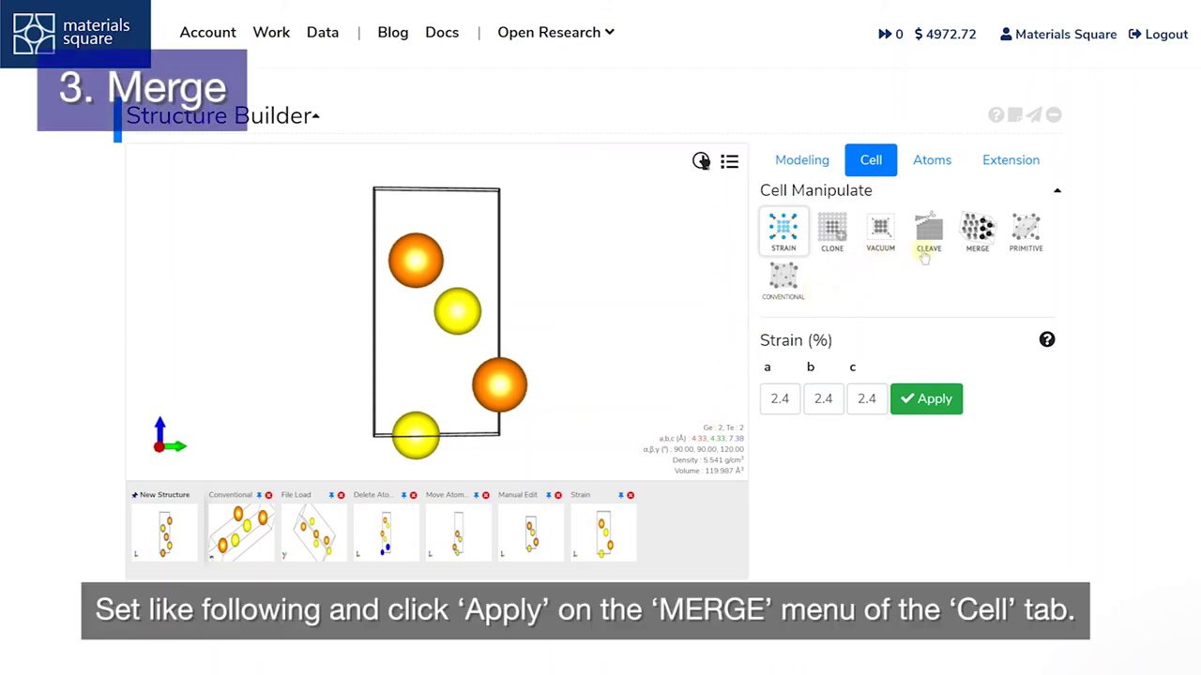
# - Merge attached GeTe onto base Sb2Te3 in the XY plane, spacing 0, Origin-Based-Attached order
pyautogui.click(970, 252)
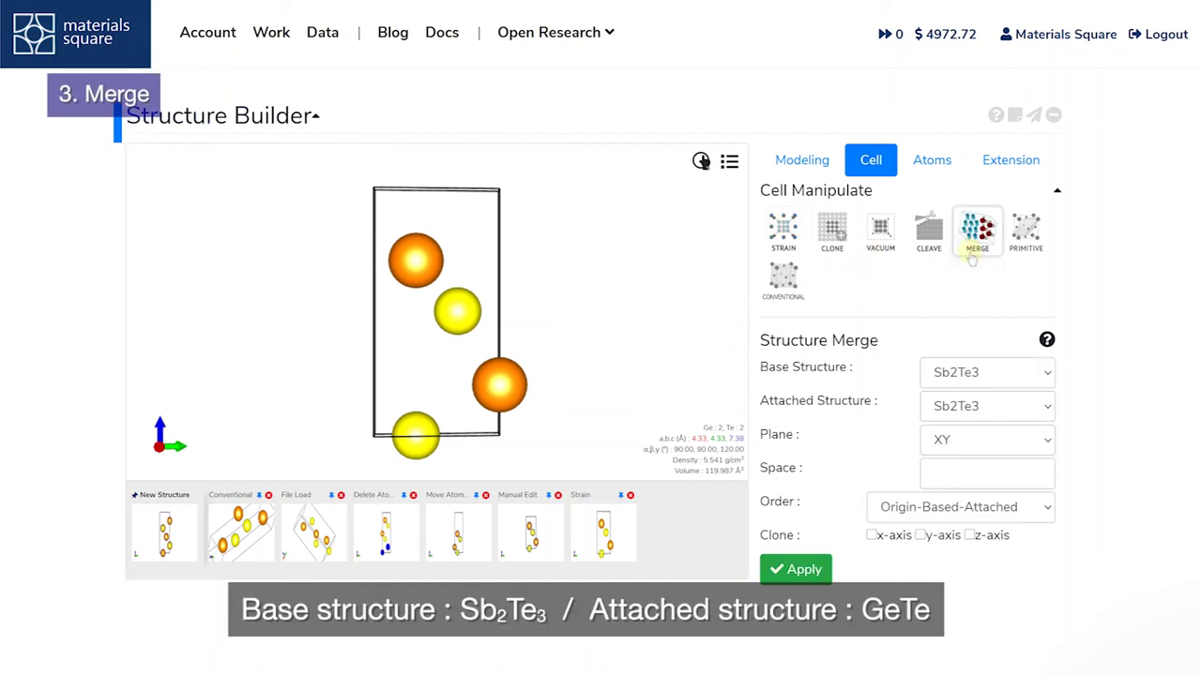
pyautogui.click(987, 375)
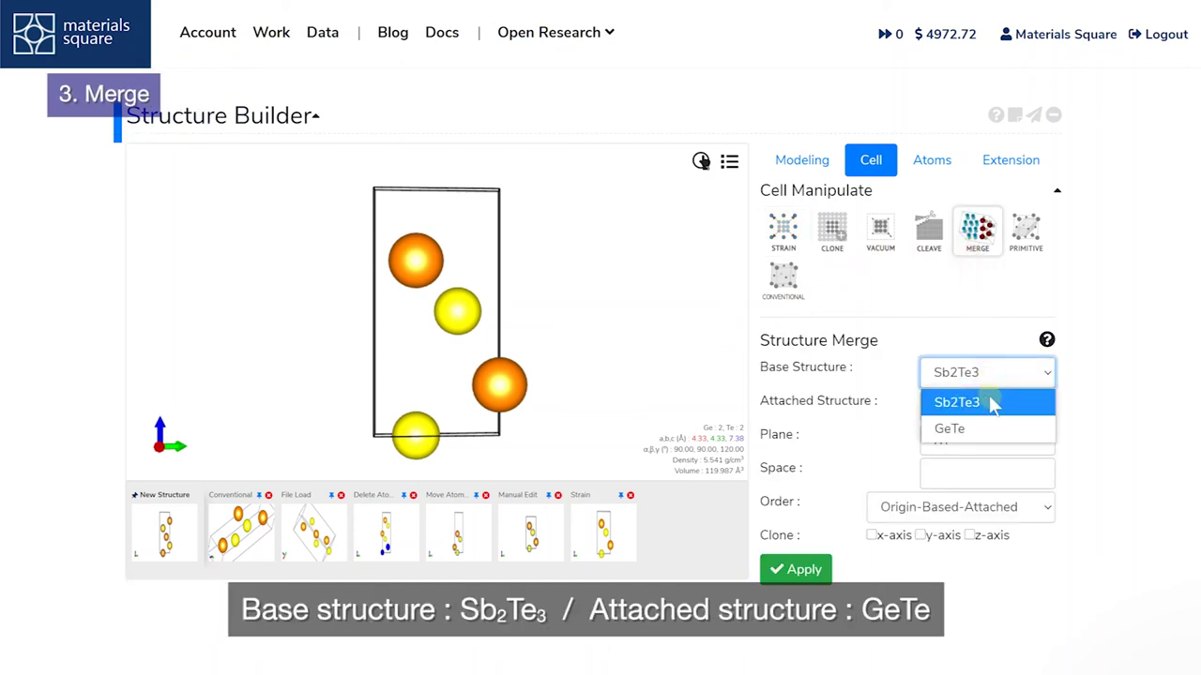
pyautogui.click(993, 403)
pyautogui.click(997, 405)
pyautogui.click(992, 461)
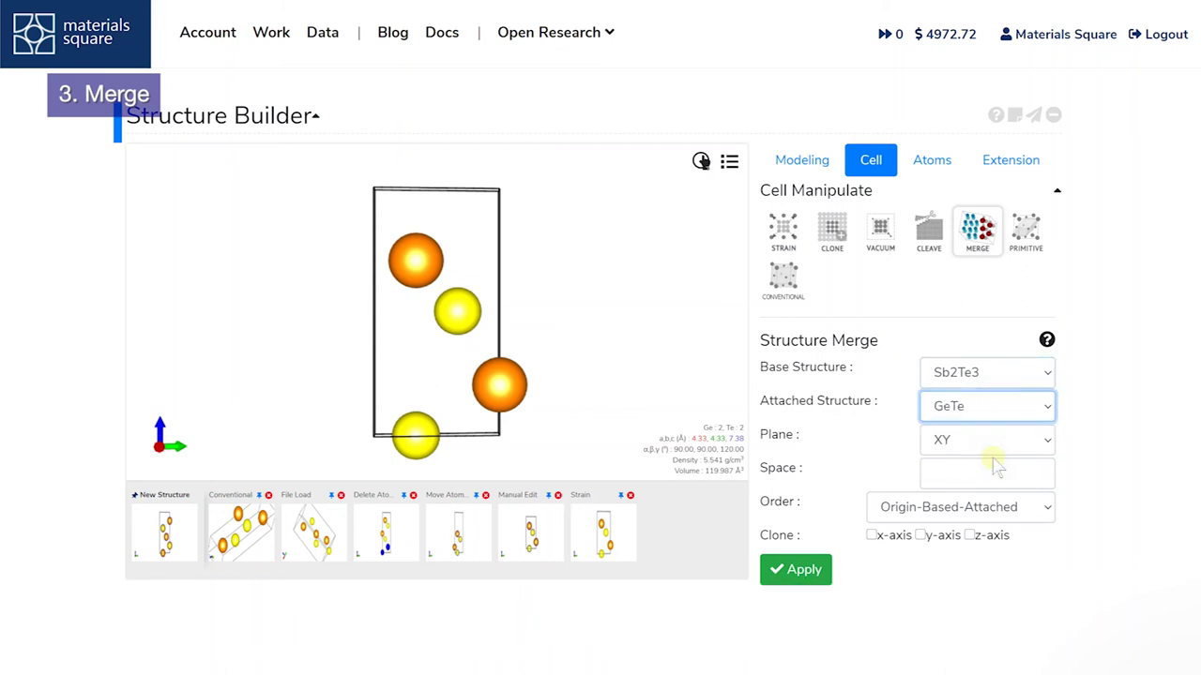
pyautogui.click(966, 443)
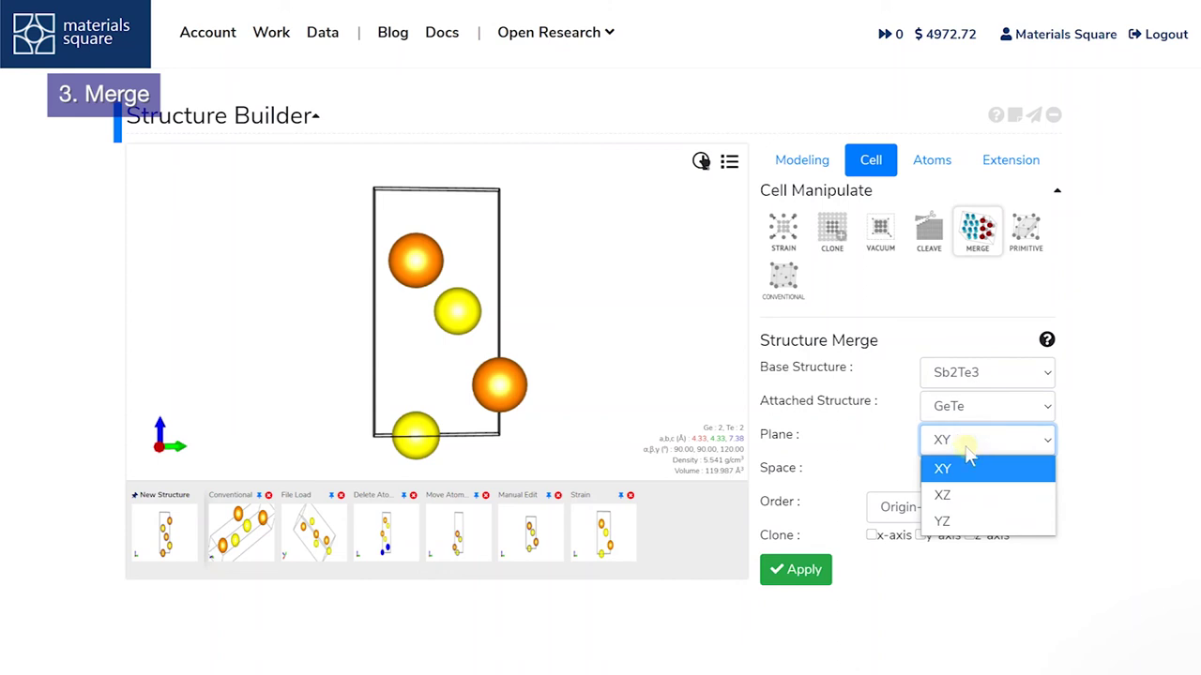
pyautogui.click(968, 469)
pyautogui.click(966, 474)
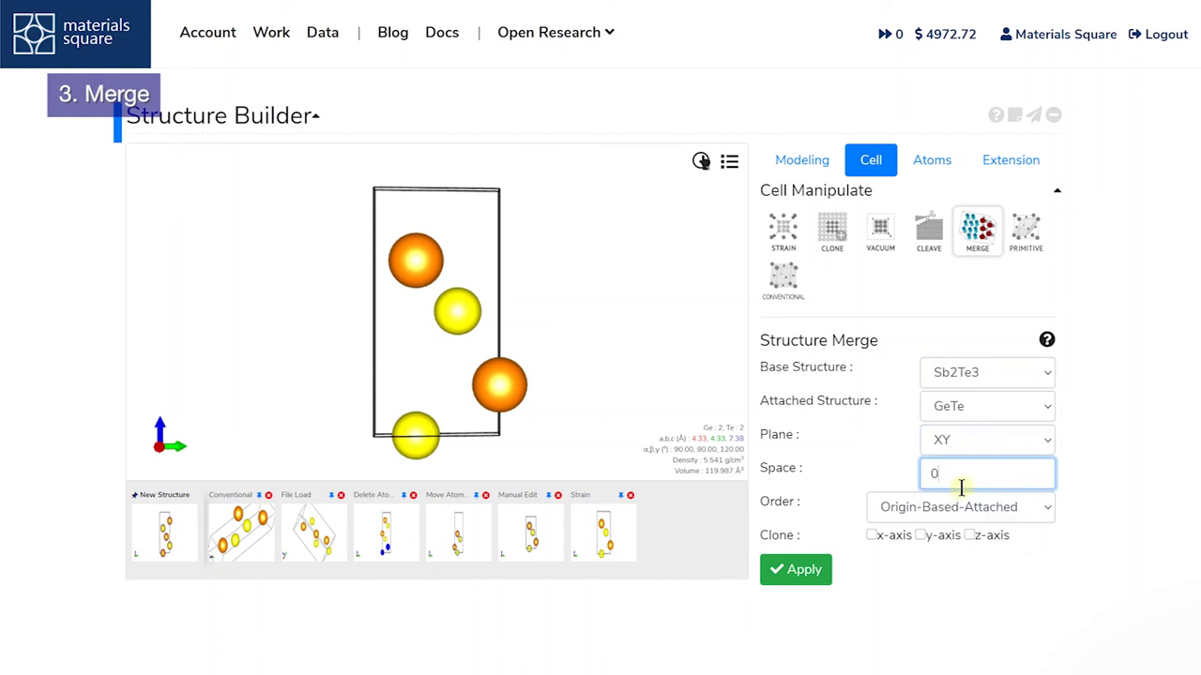
pyautogui.click(957, 506)
pyautogui.click(957, 535)
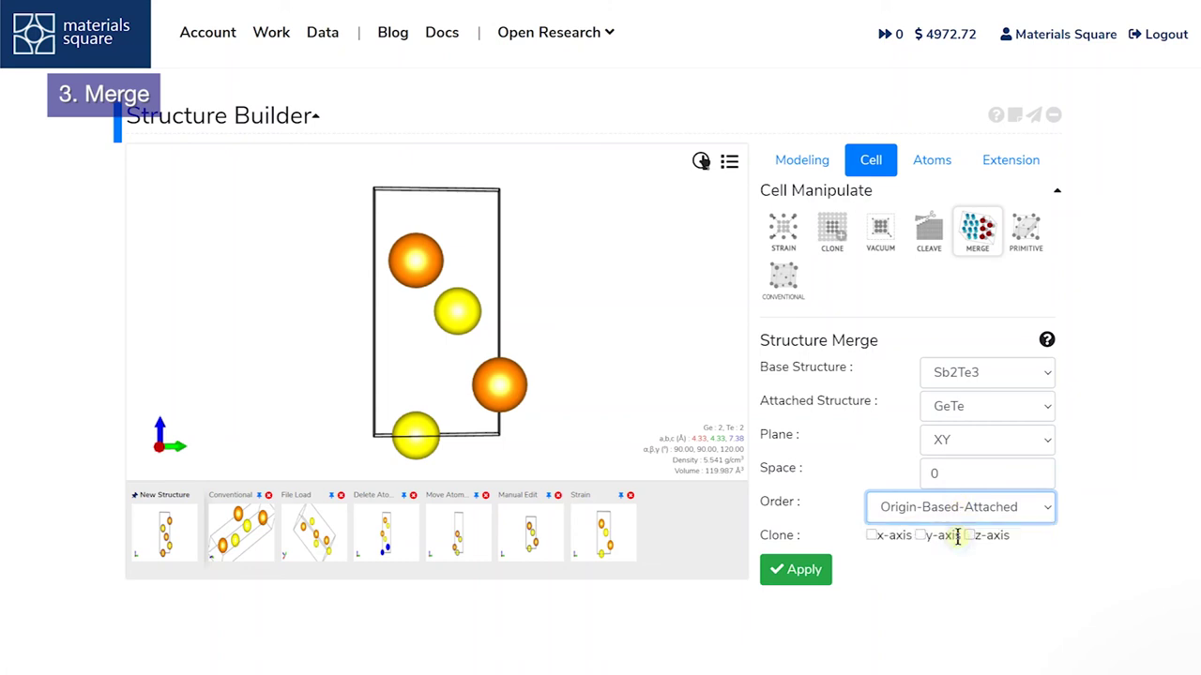
pyautogui.click(951, 557)
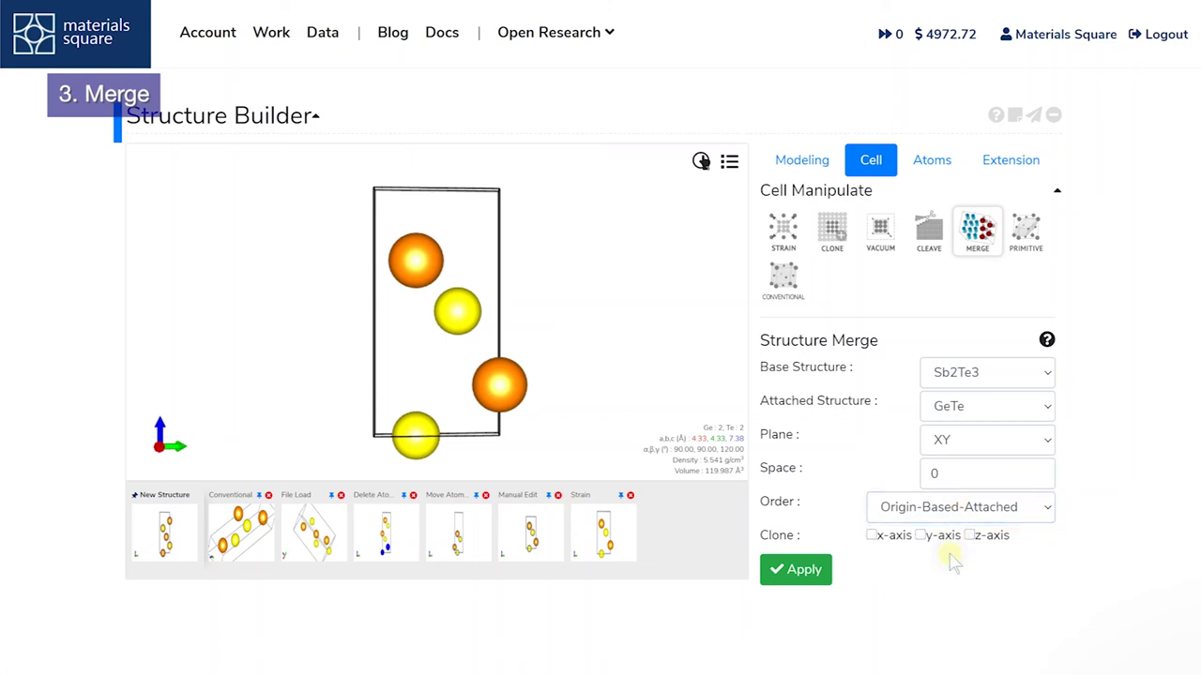
pyautogui.click(814, 581)
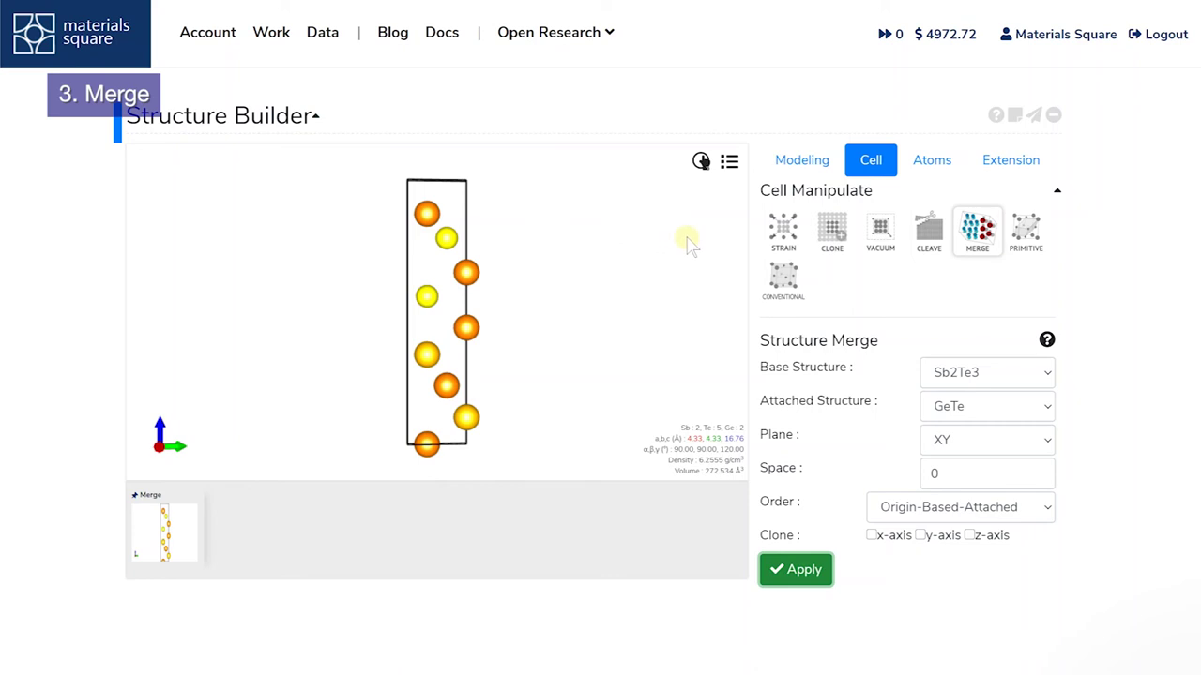
# - Clone the merged cell 5 times along b
pyautogui.click(847, 253)
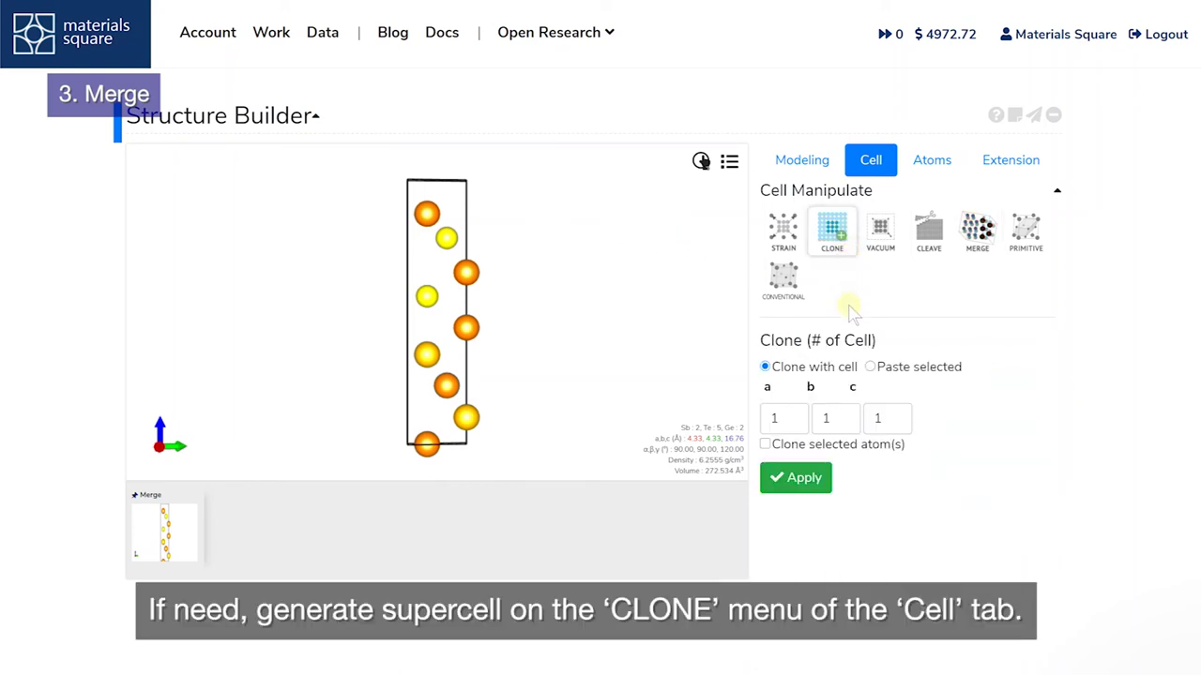
pyautogui.doubleClick(825, 417)
pyautogui.write('5')
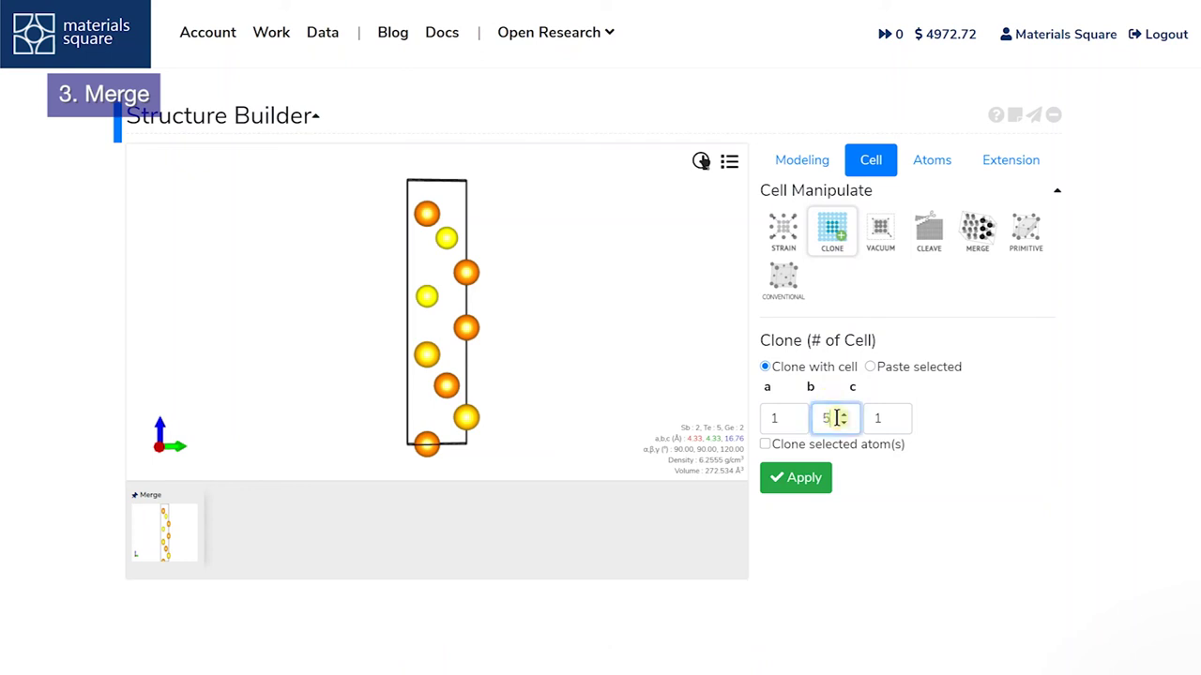
pyautogui.click(812, 480)
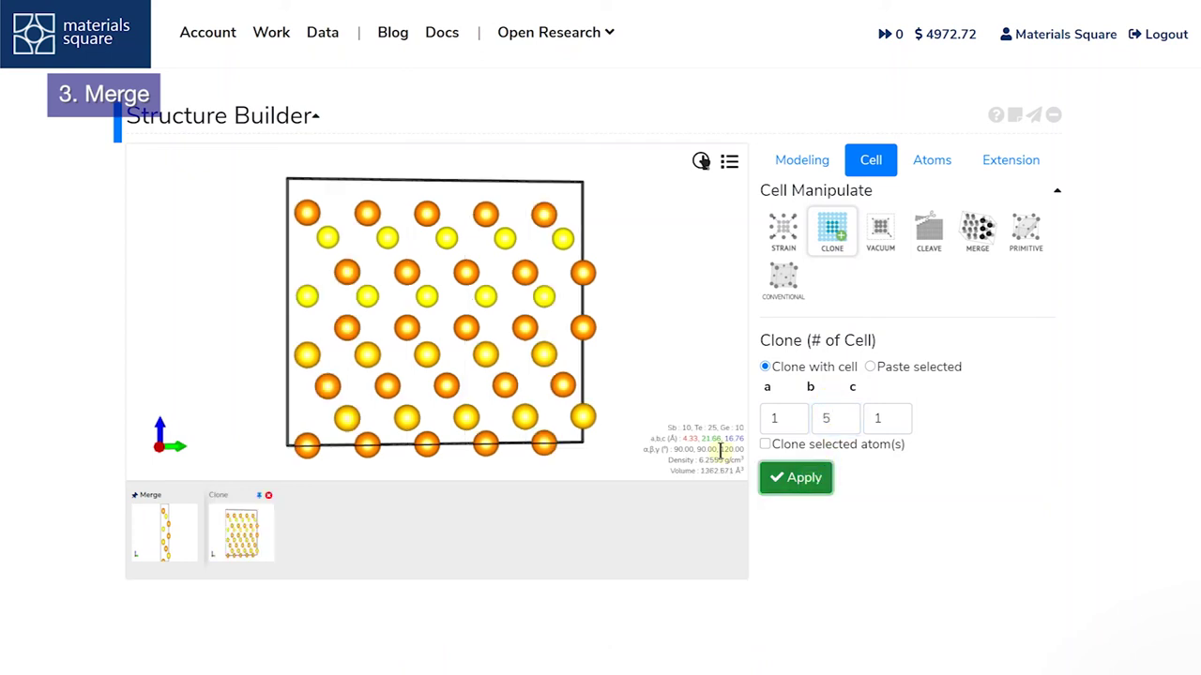
# - Clone the result twice along c, giving a Sb 20, Te 50, Ge 20 supercell
pyautogui.doubleClick(831, 417)
pyautogui.write('1')
pyautogui.doubleClick(875, 420)
pyautogui.write('2')
pyautogui.click(817, 479)
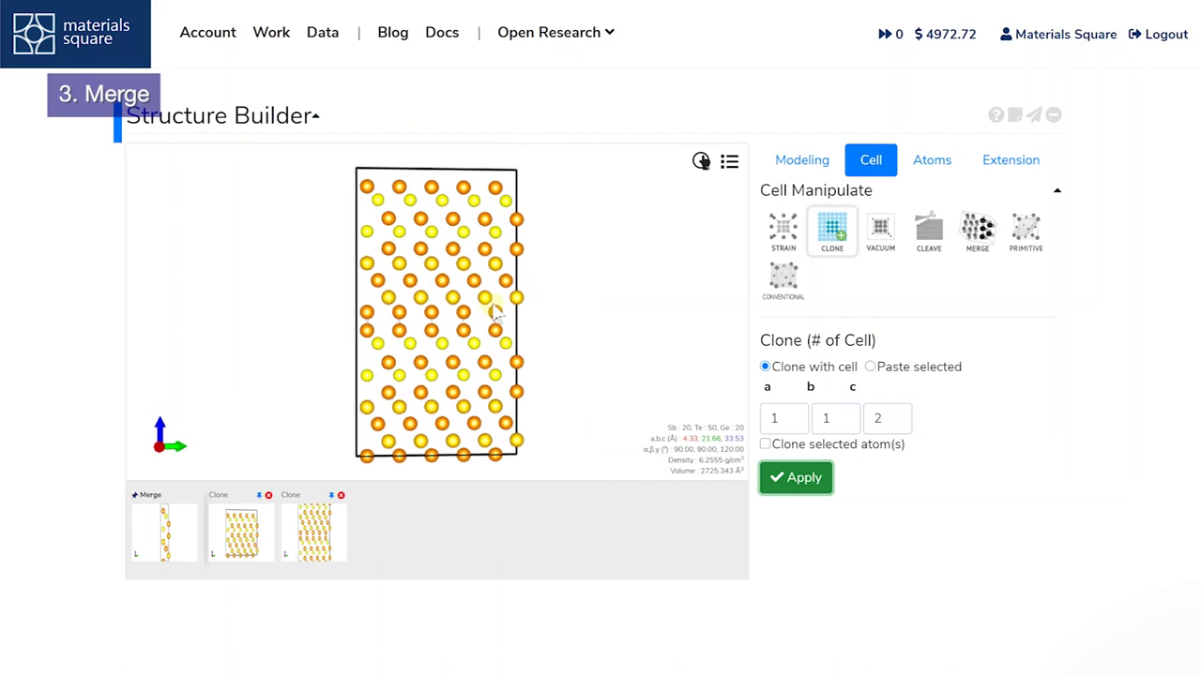
pyautogui.scroll(-1, 572, 367)
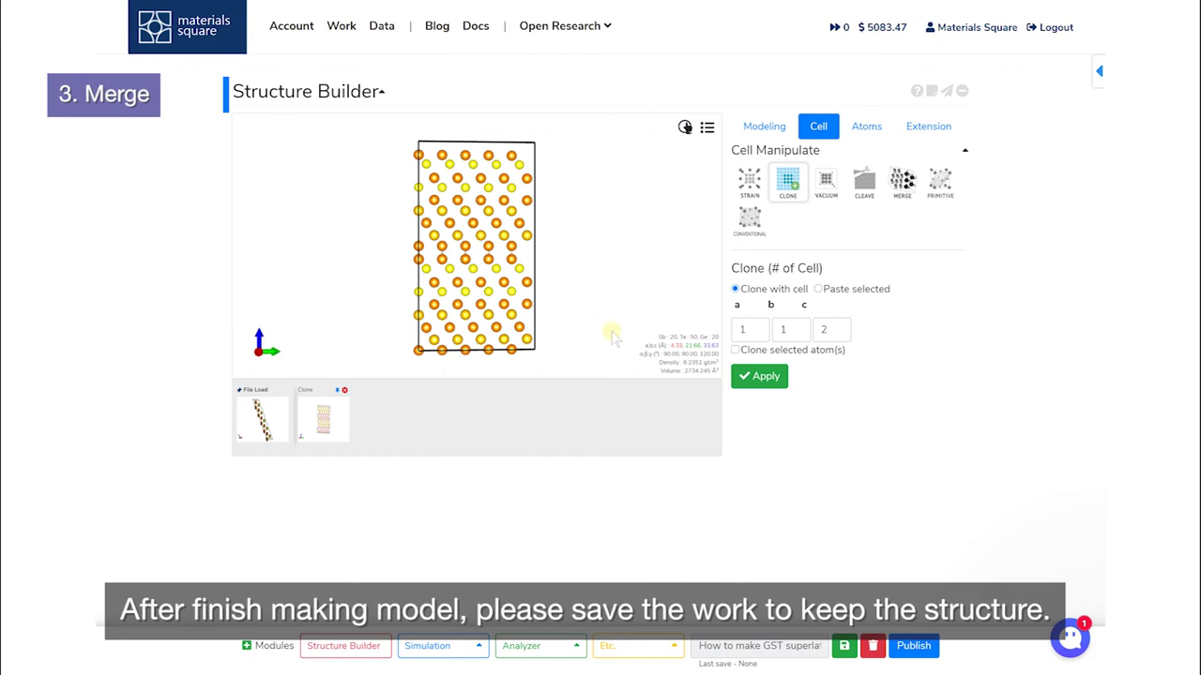
# - Save the How to make GST superlattice project
pyautogui.click(845, 646)
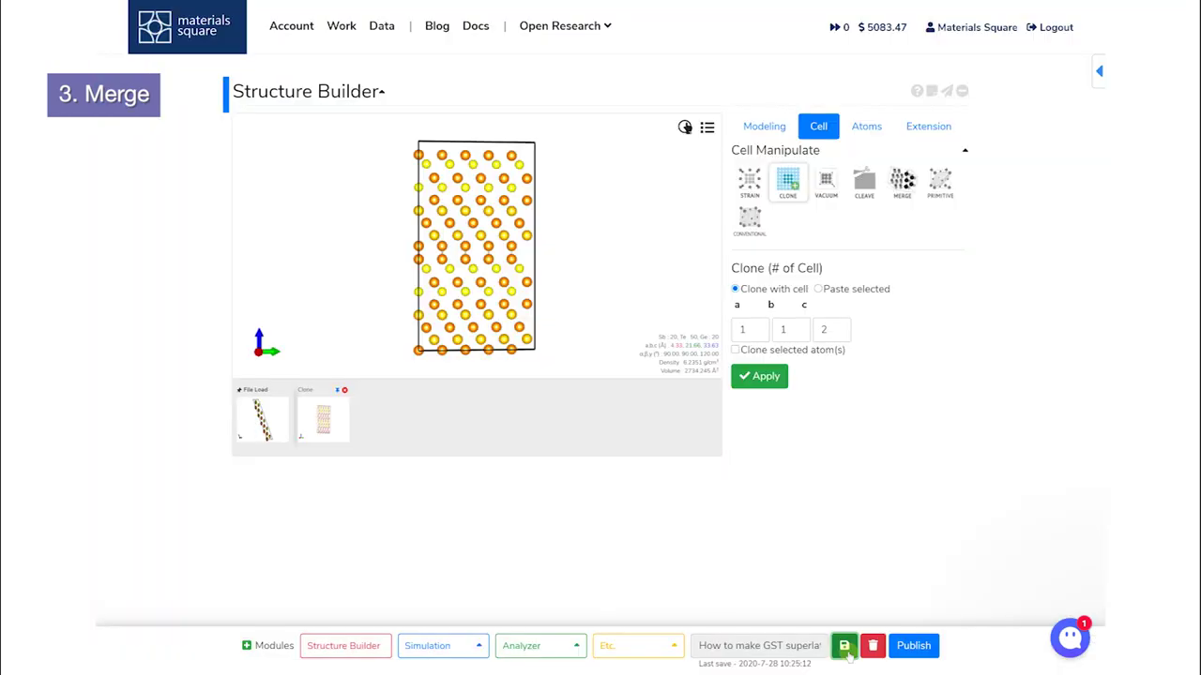